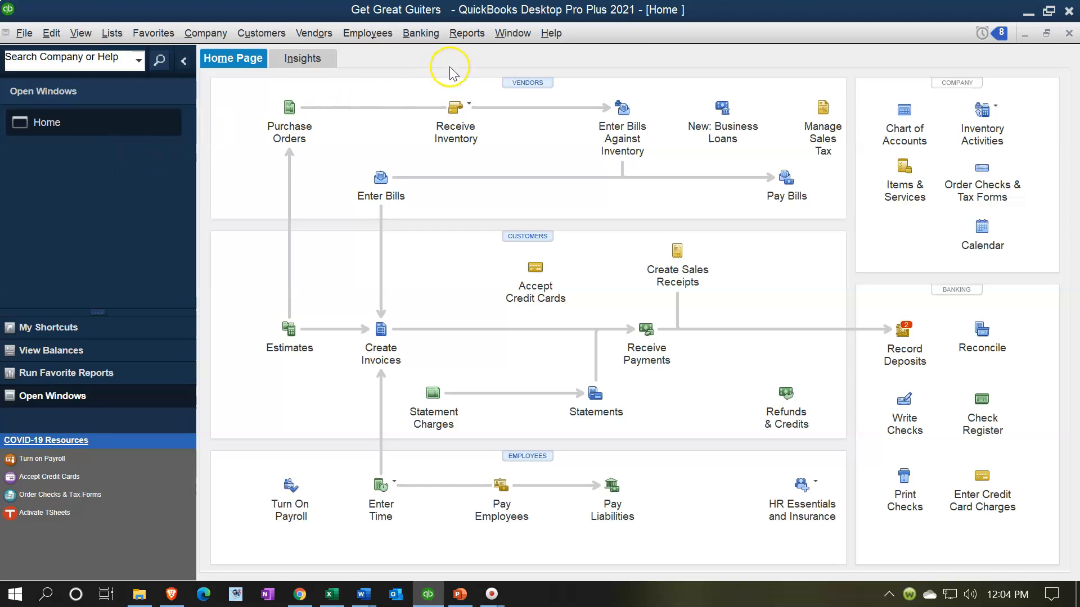
- Open the standard Balance Sheet report for the company
click(469, 35)
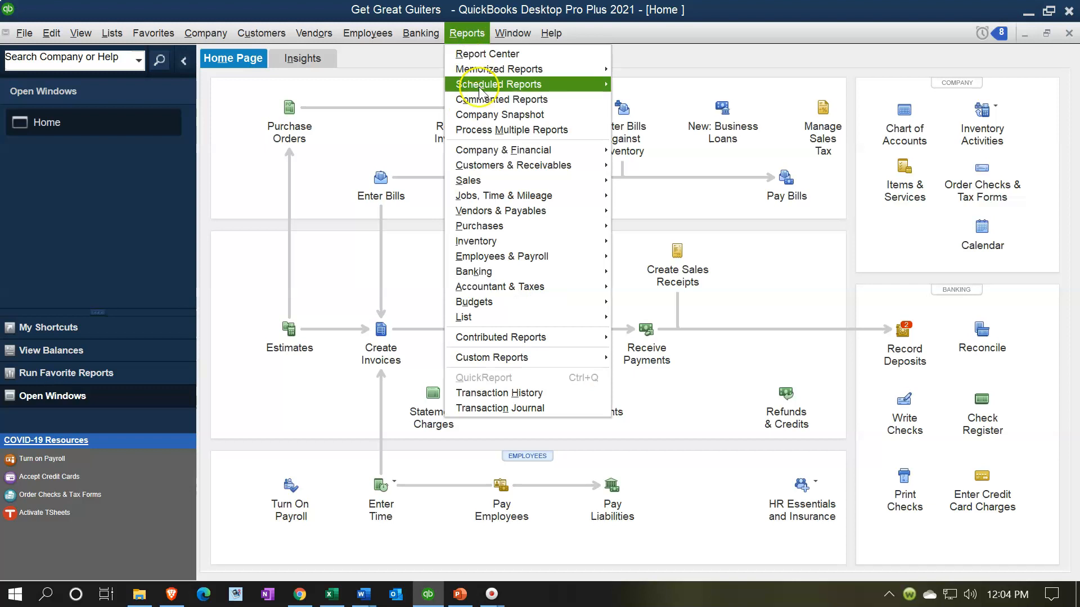
mouse_move(506, 150)
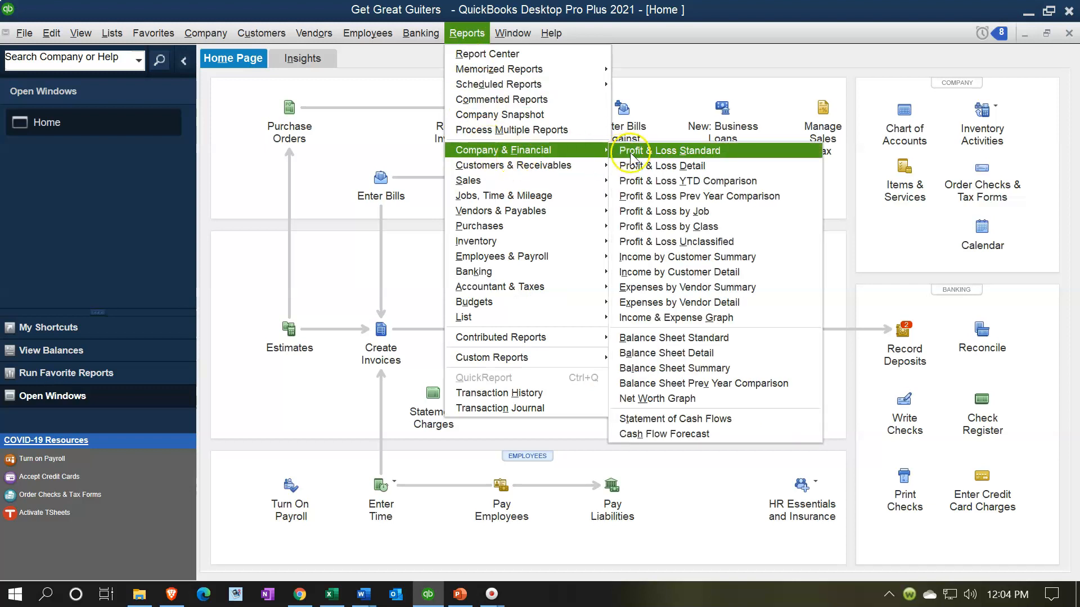
click(675, 337)
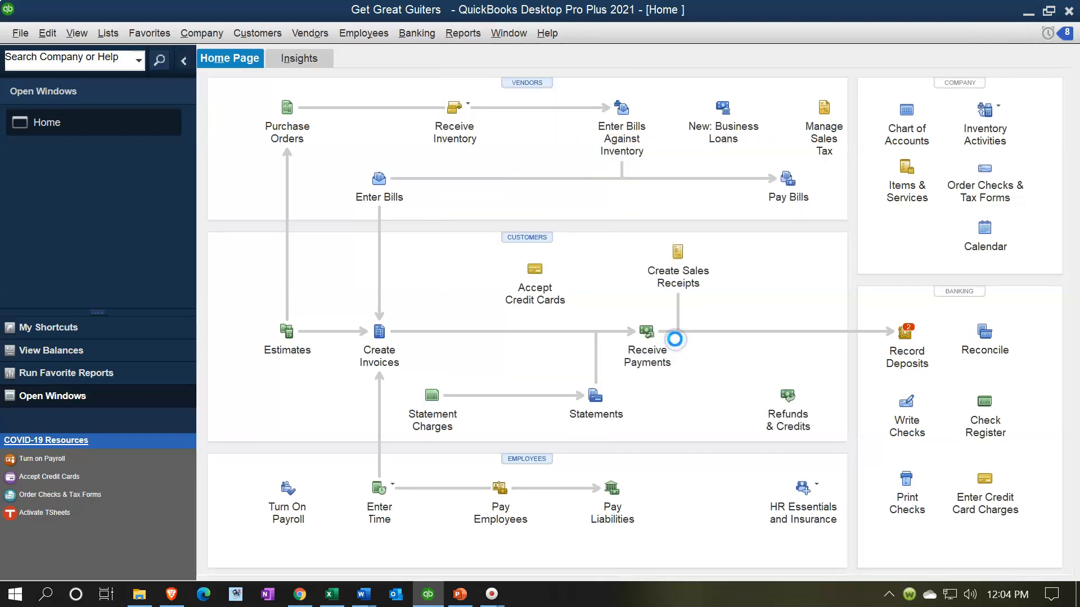
- Customize the Balance Sheet's date range to run from 01/01/2021 to 01/31/2021
click(262, 54)
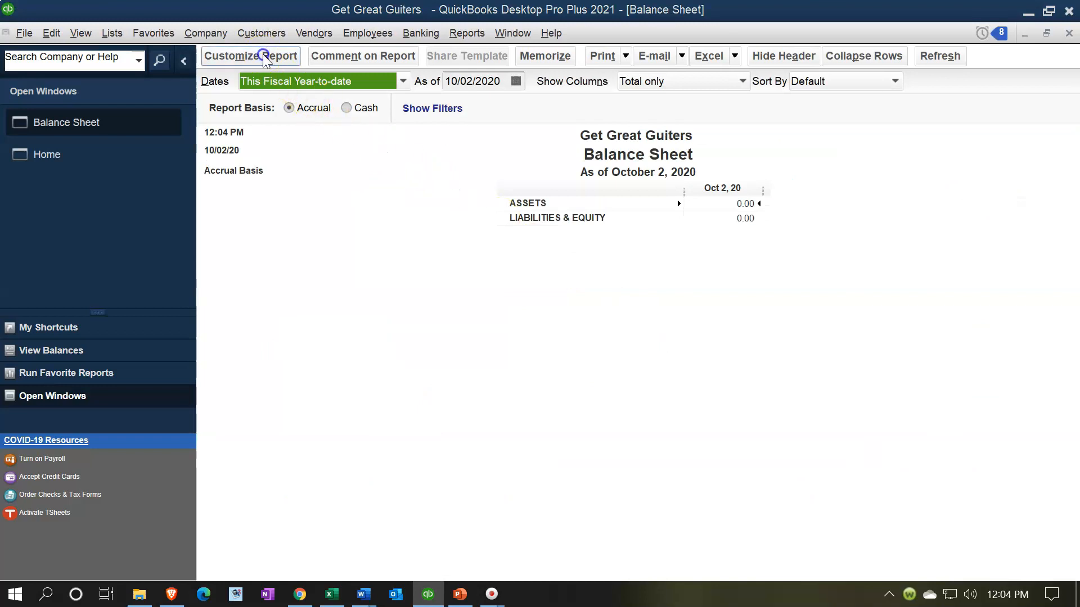
key(Tab)
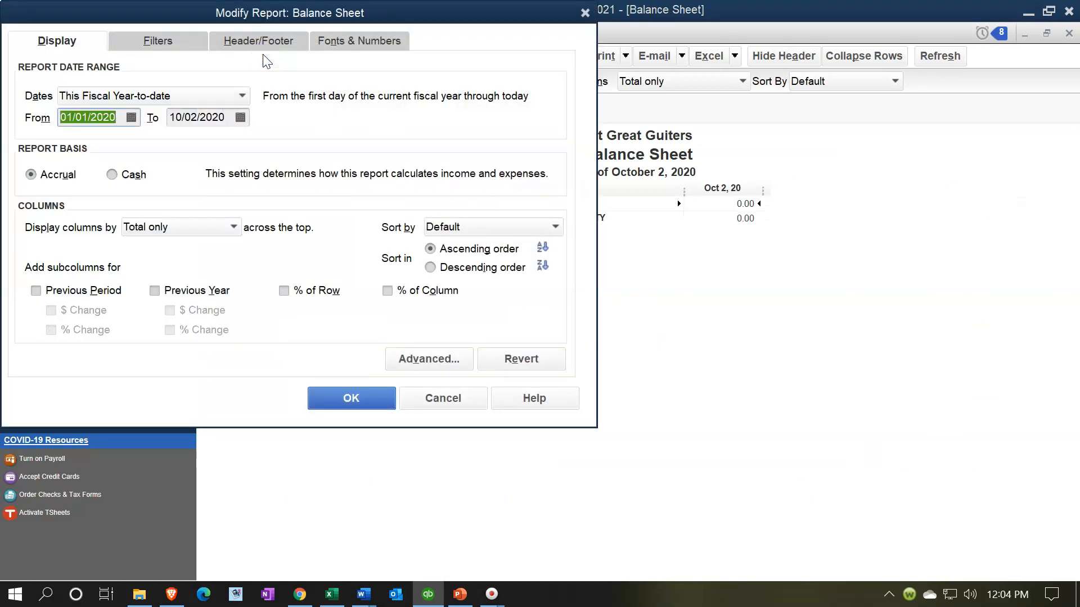
text(01/01/2021)
key(Tab)
text(01/31/2021)
key(Tab)
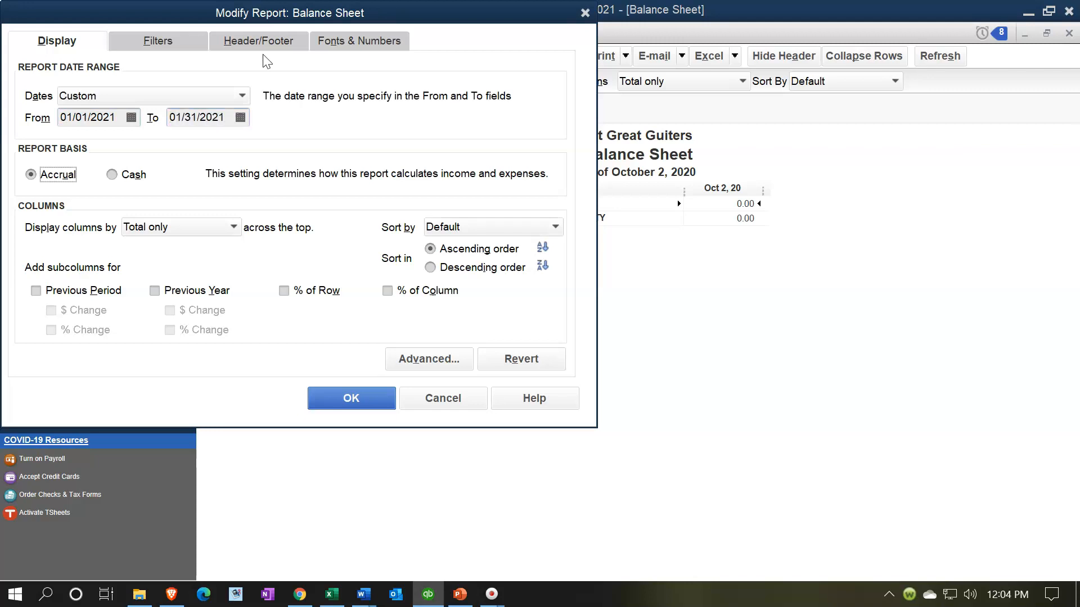
click(348, 398)
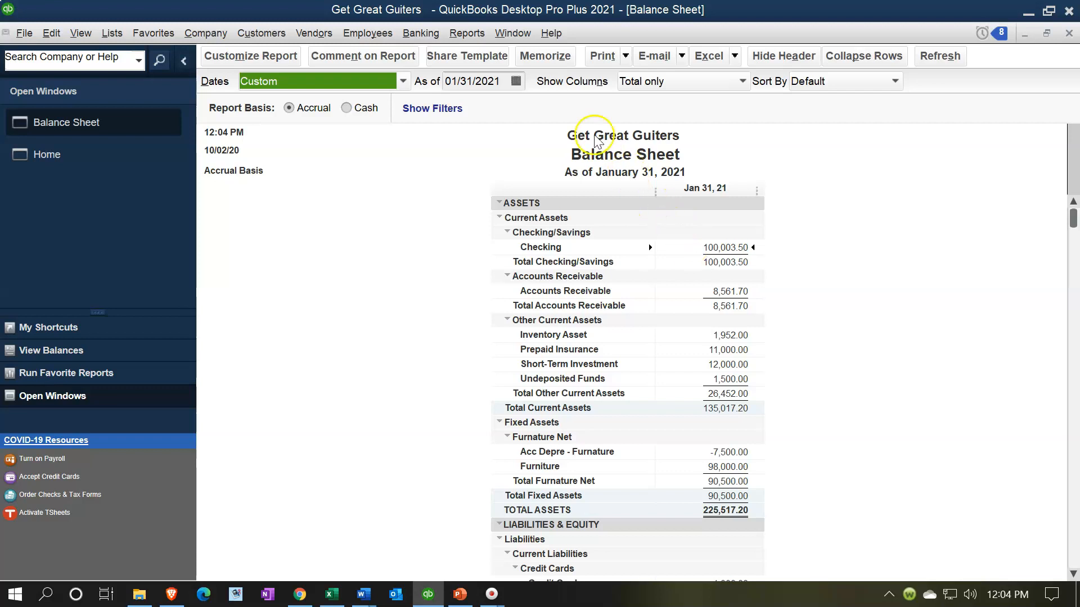
- Start reconciling the Checking account and compare its beginning and ending balances with the January bank statement workbook in Excel
click(420, 34)
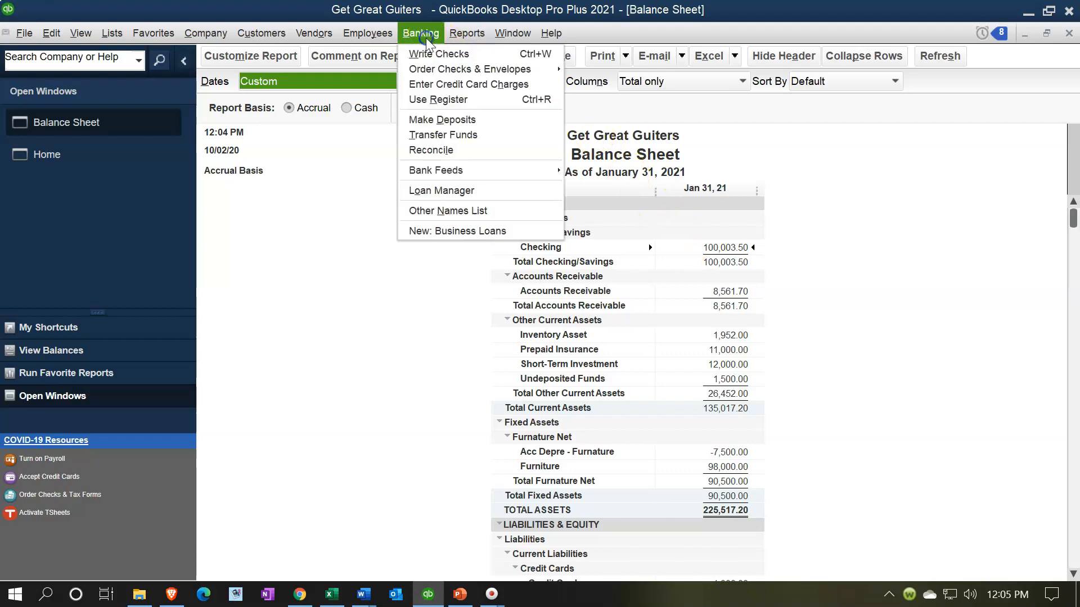
click(427, 156)
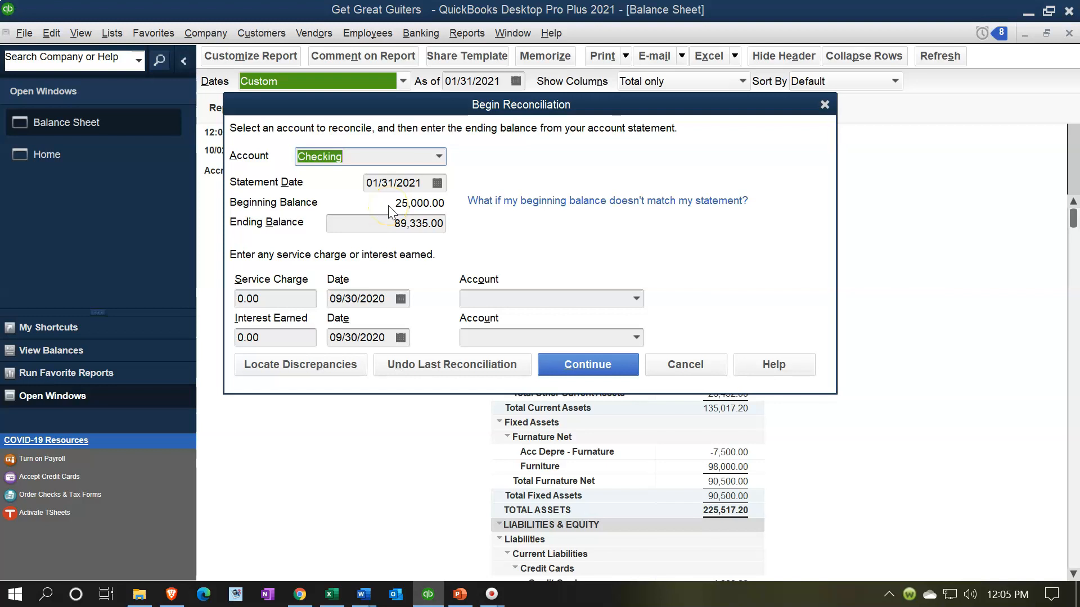
click(333, 595)
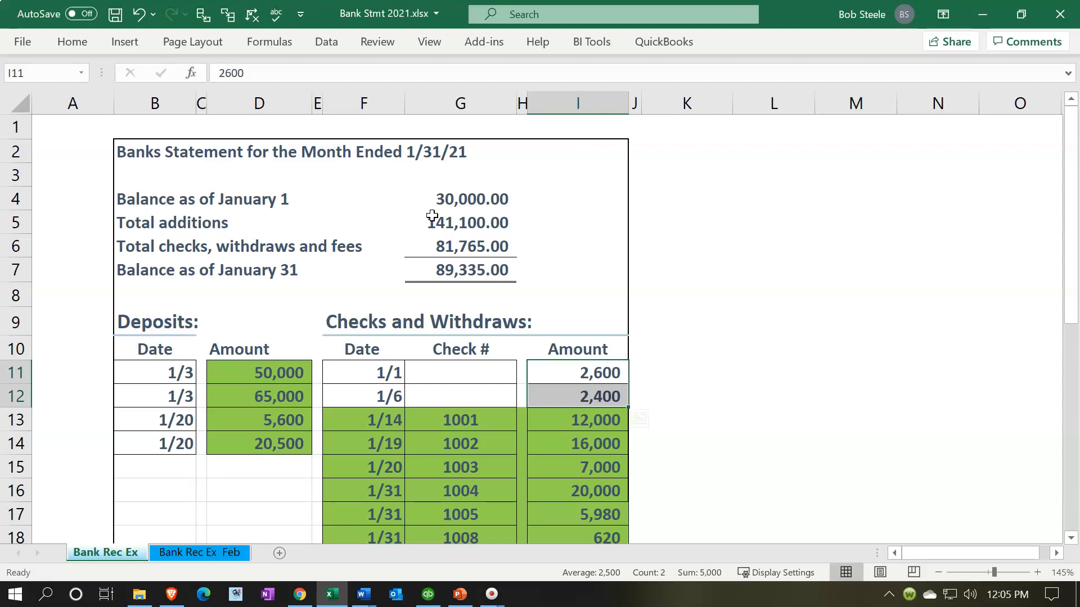
click(428, 594)
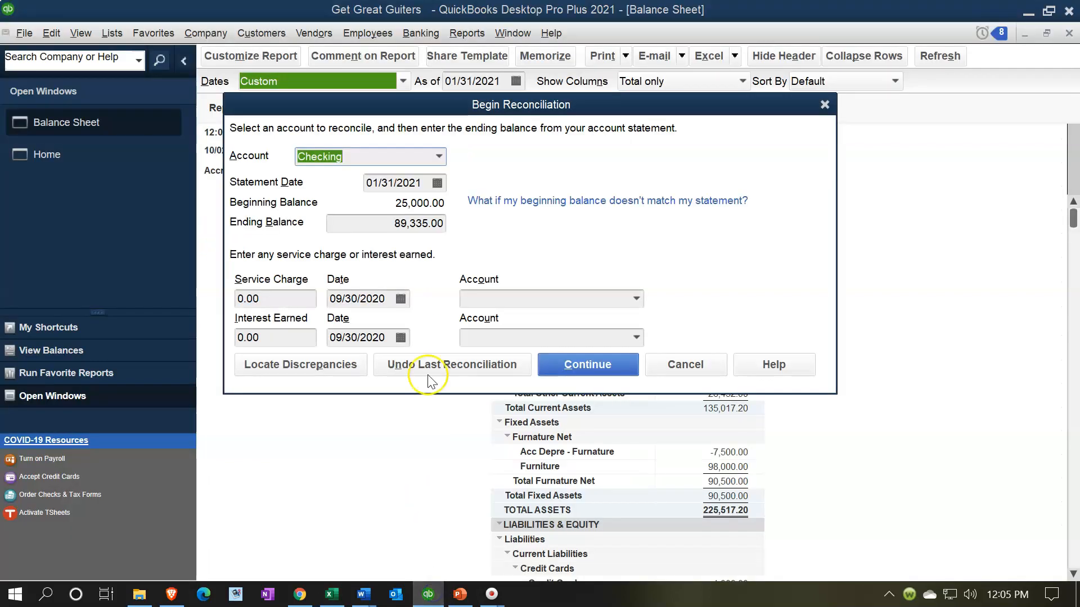
click(387, 216)
click(390, 205)
click(332, 594)
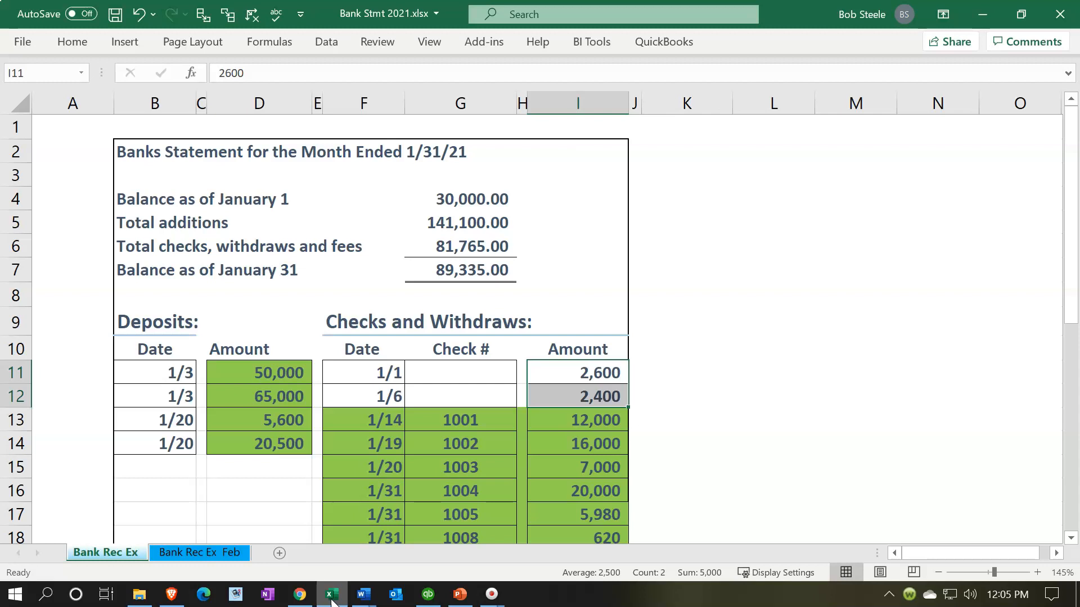
click(332, 596)
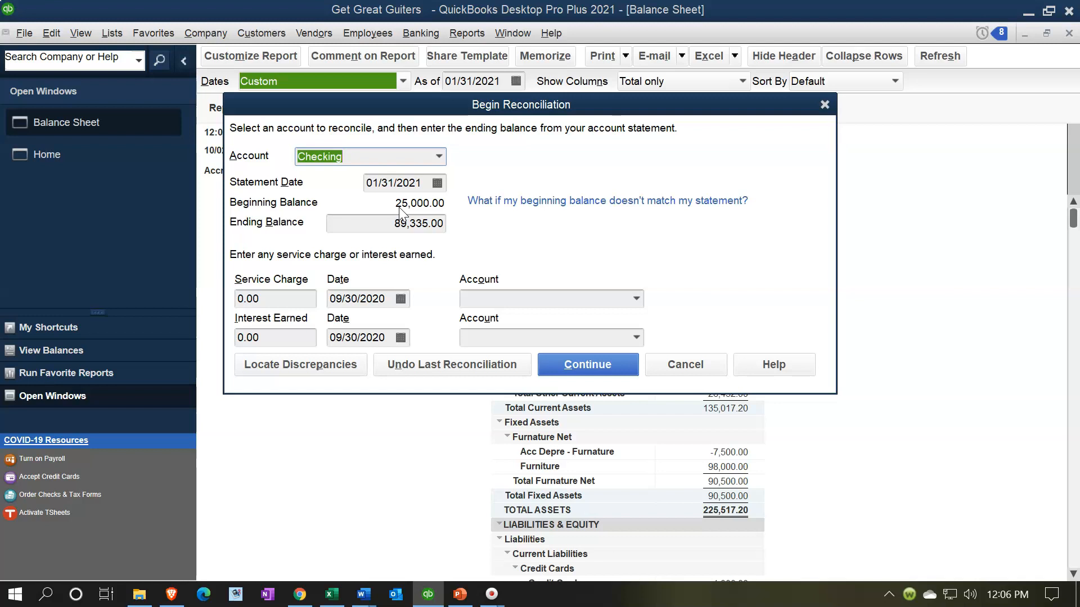
click(429, 221)
click(332, 594)
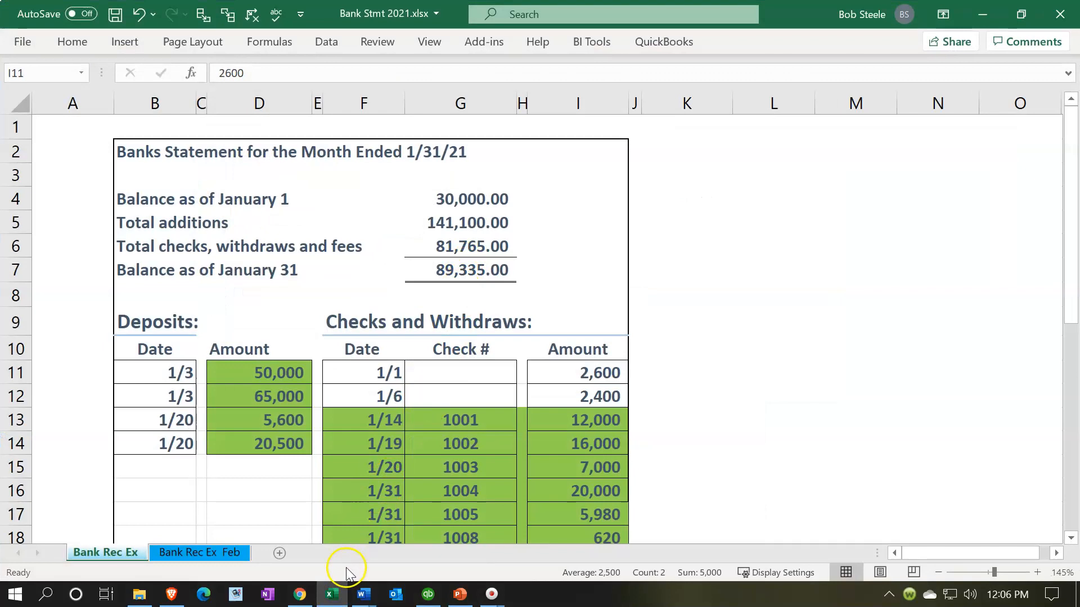
click(331, 594)
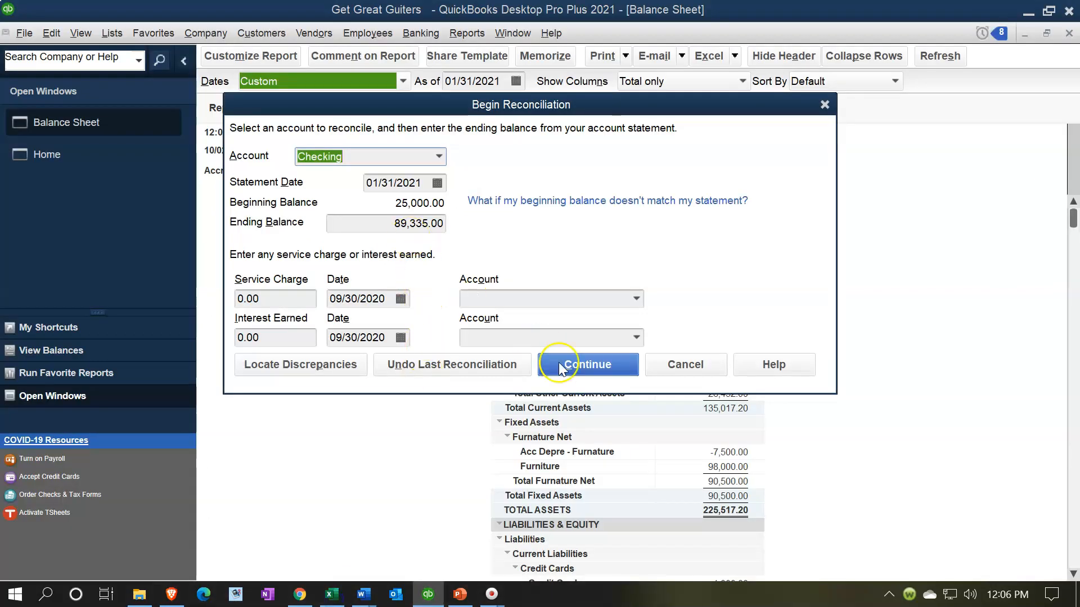
- Continue to the Checking reconciliation's transaction list and hide transactions after the statement's end date
click(585, 366)
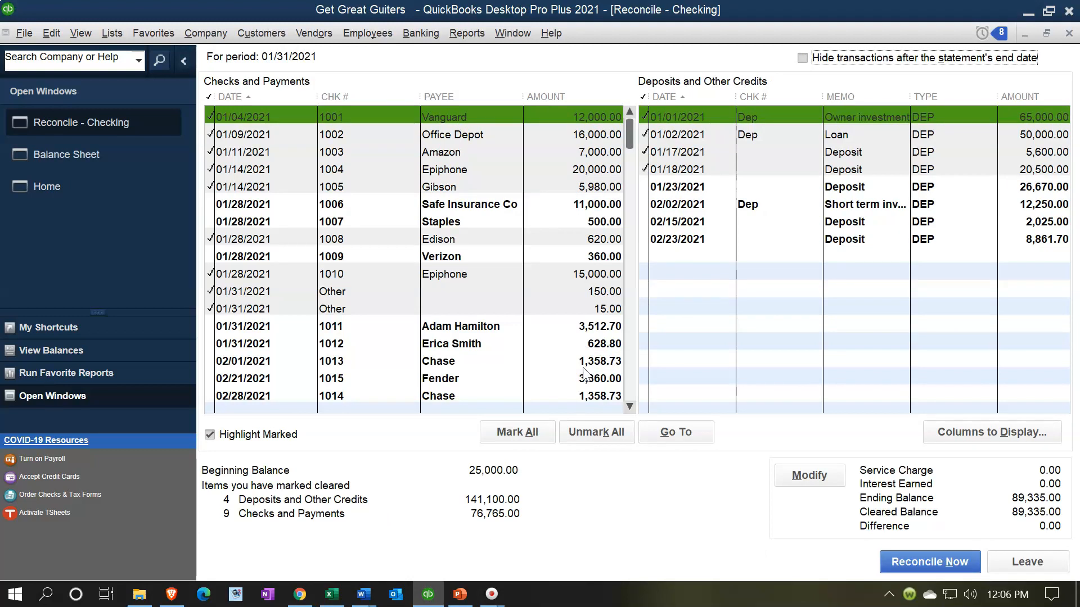
click(802, 59)
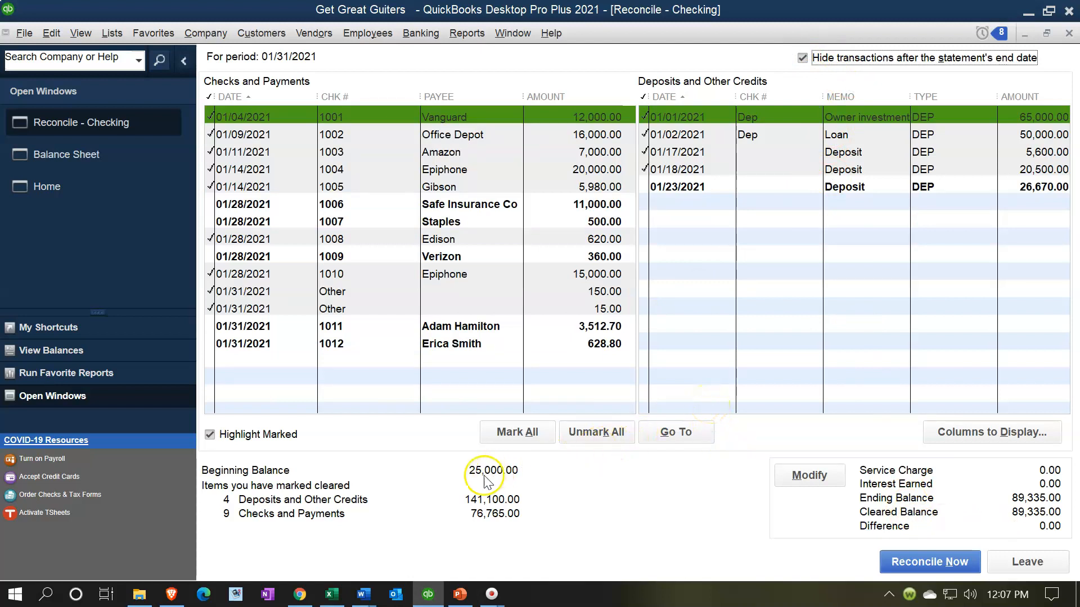
- Compare the reconciliation's beginning balance and cleared totals with the January 1 balance, additions and withdrawals on the Excel bank statement
click(333, 595)
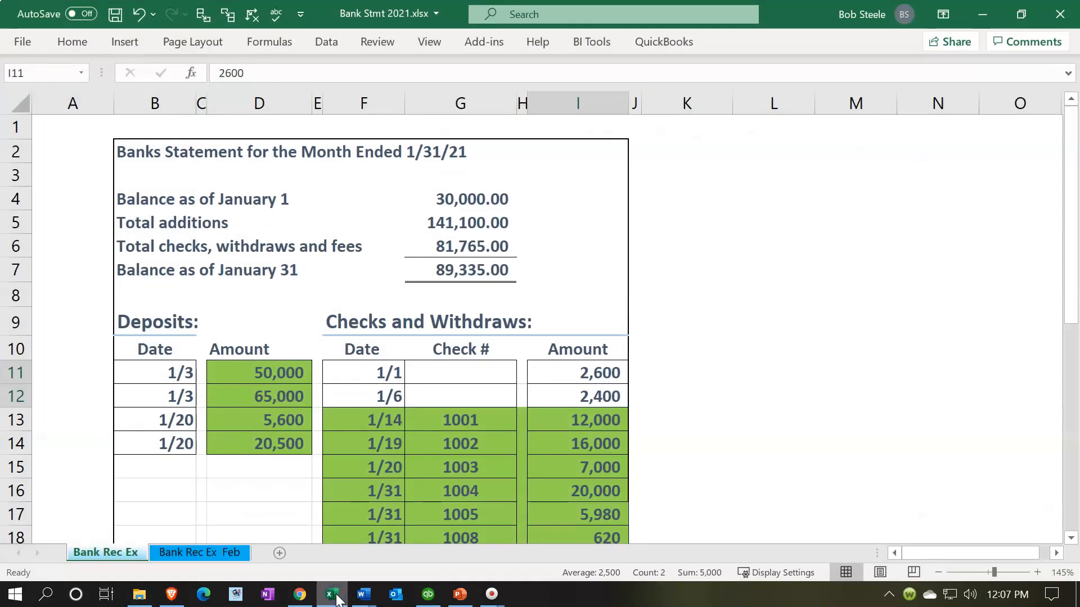
click(333, 595)
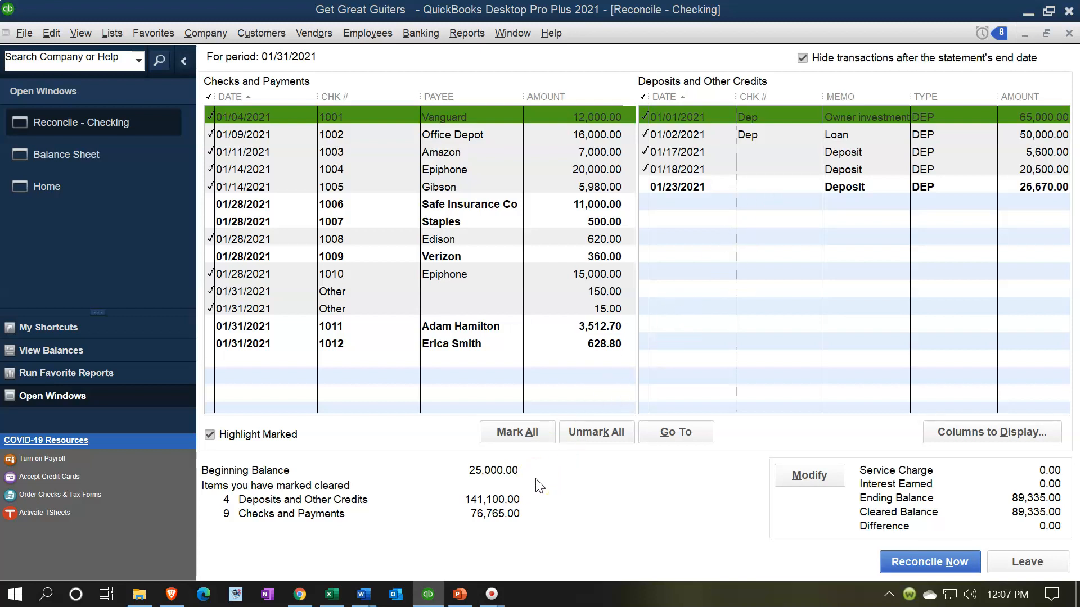
click(332, 594)
click(481, 206)
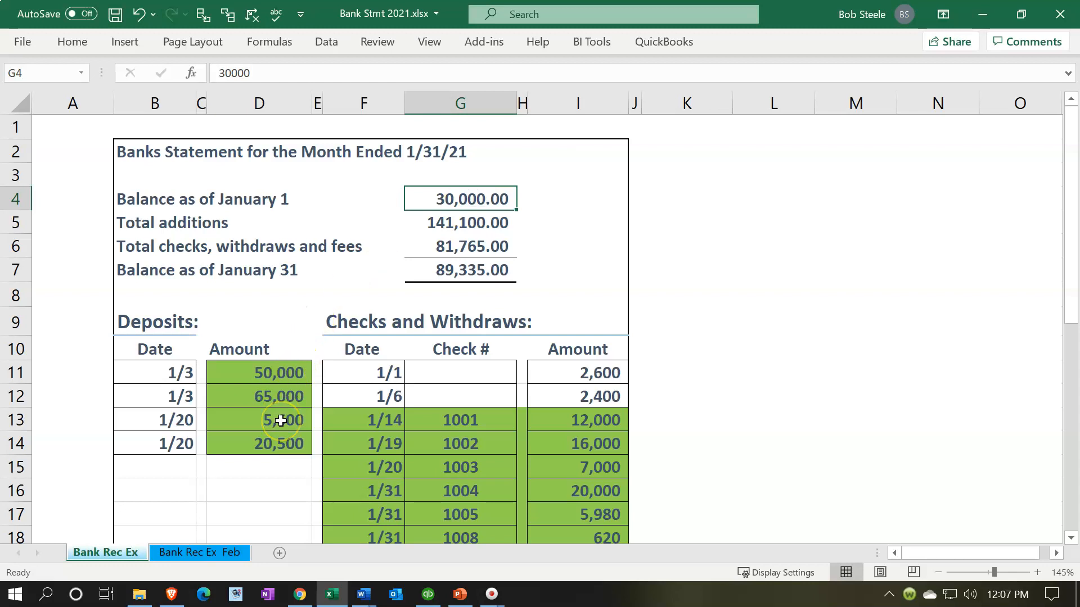
click(427, 594)
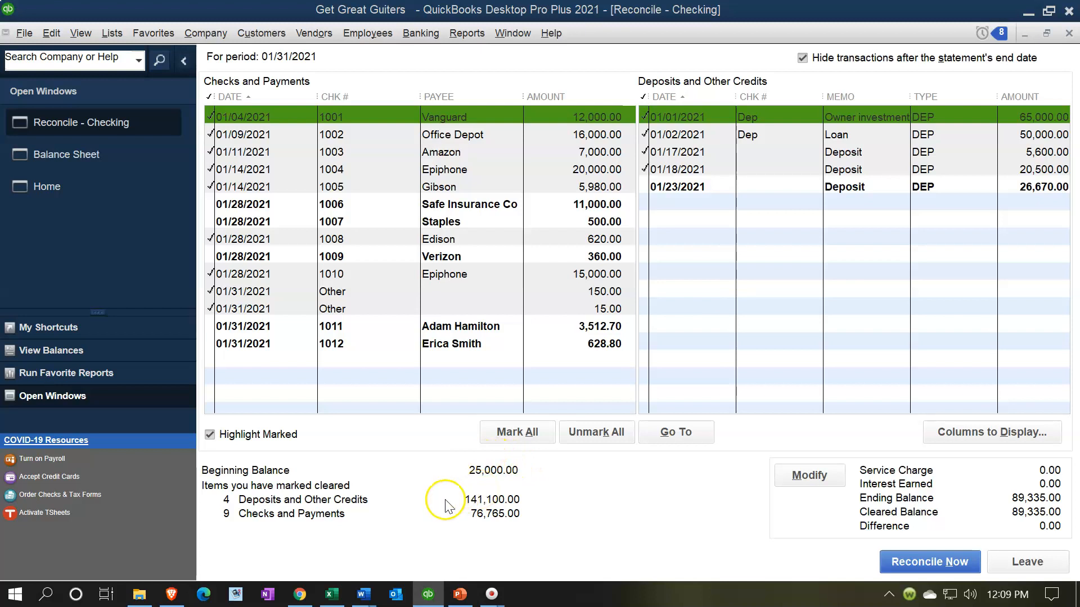
click(335, 596)
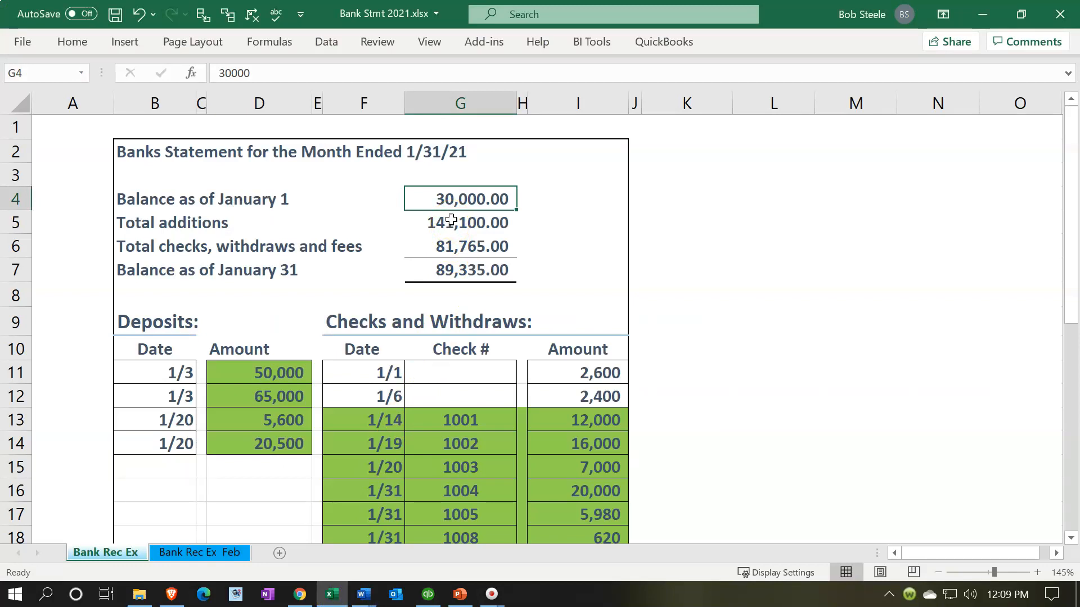
click(332, 594)
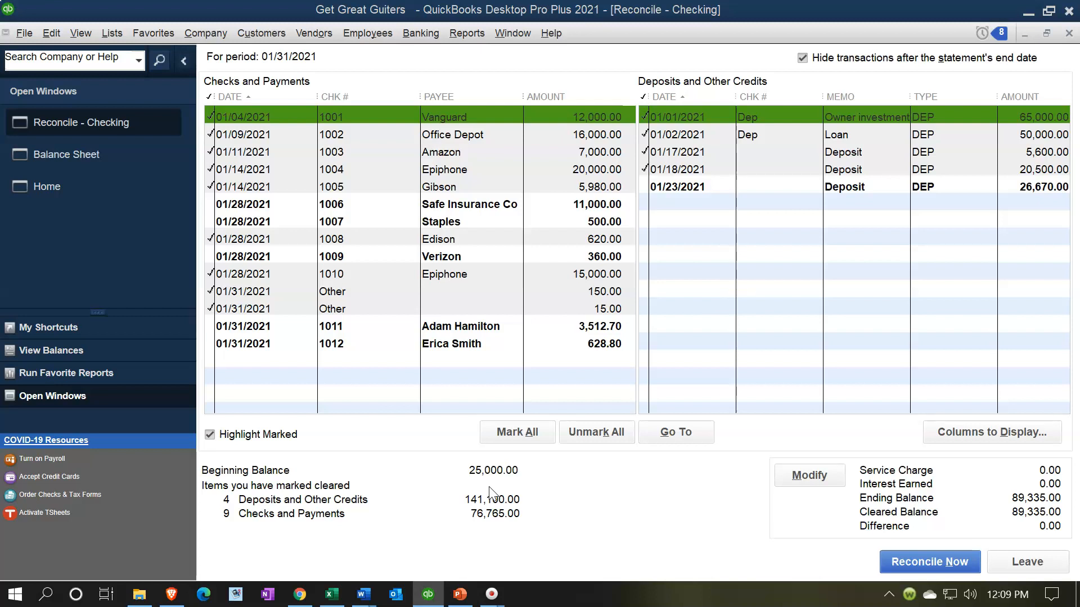
- Examine the unhighlighted 1/1 and 1/6 withdrawals and their combined amount on the Excel bank statement
click(332, 595)
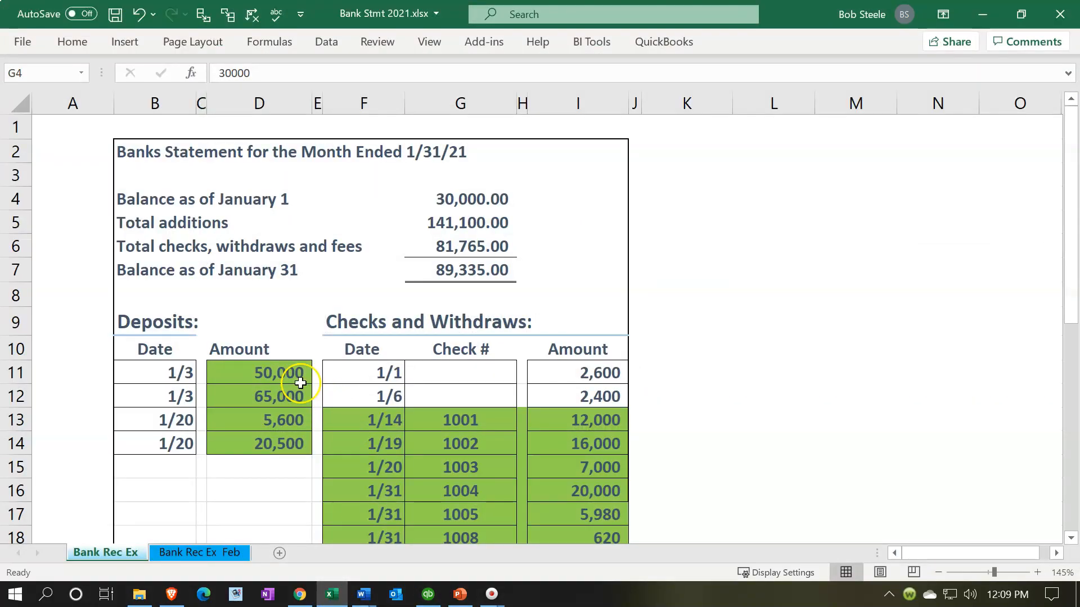
drag(393, 373, 559, 385)
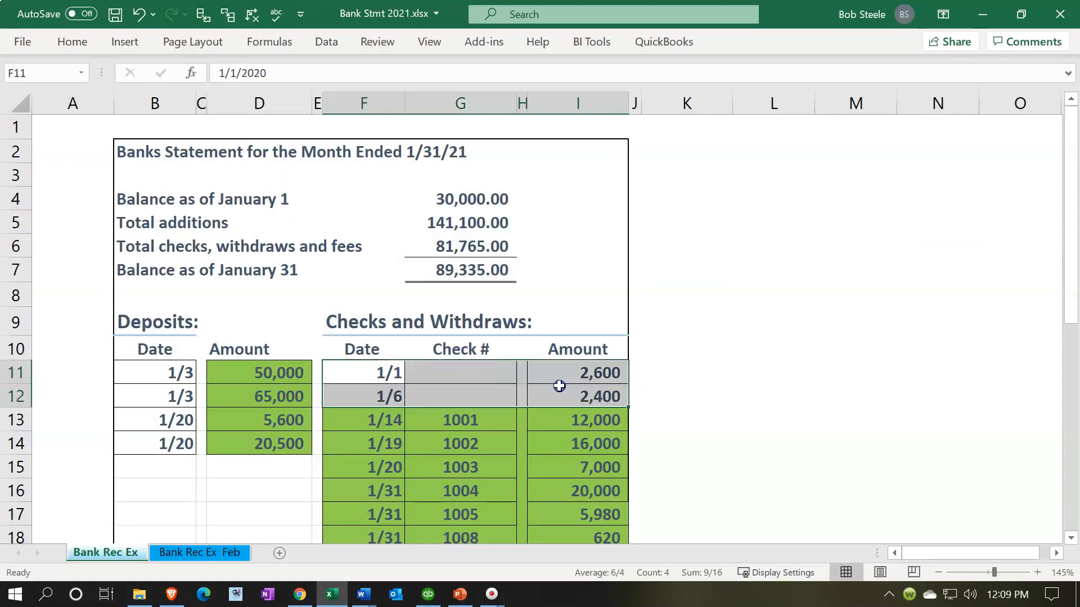
scroll(559, 386, down, 1)
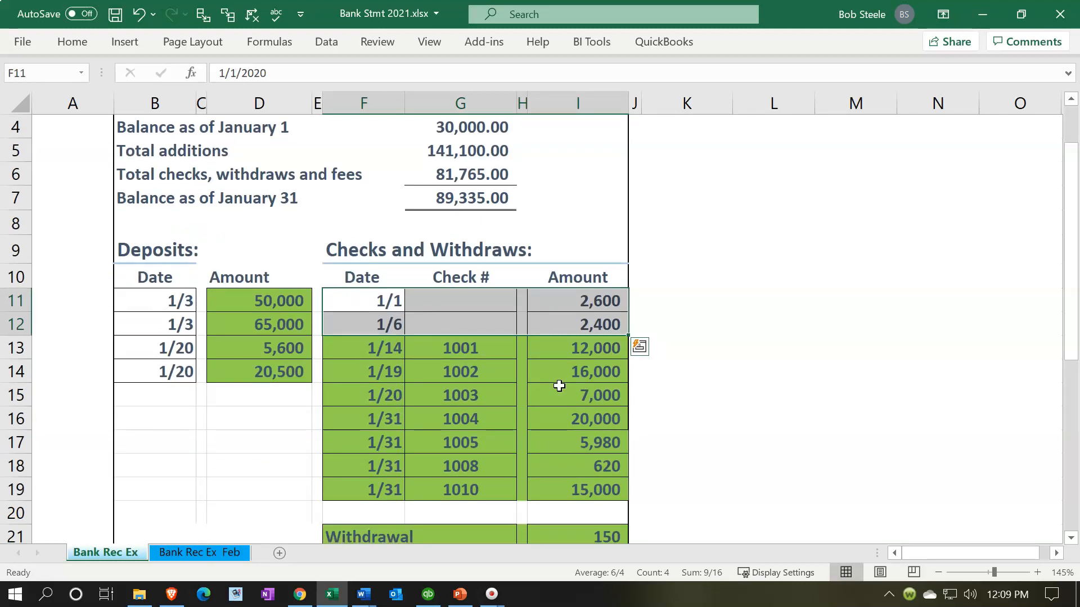
drag(585, 300, 587, 326)
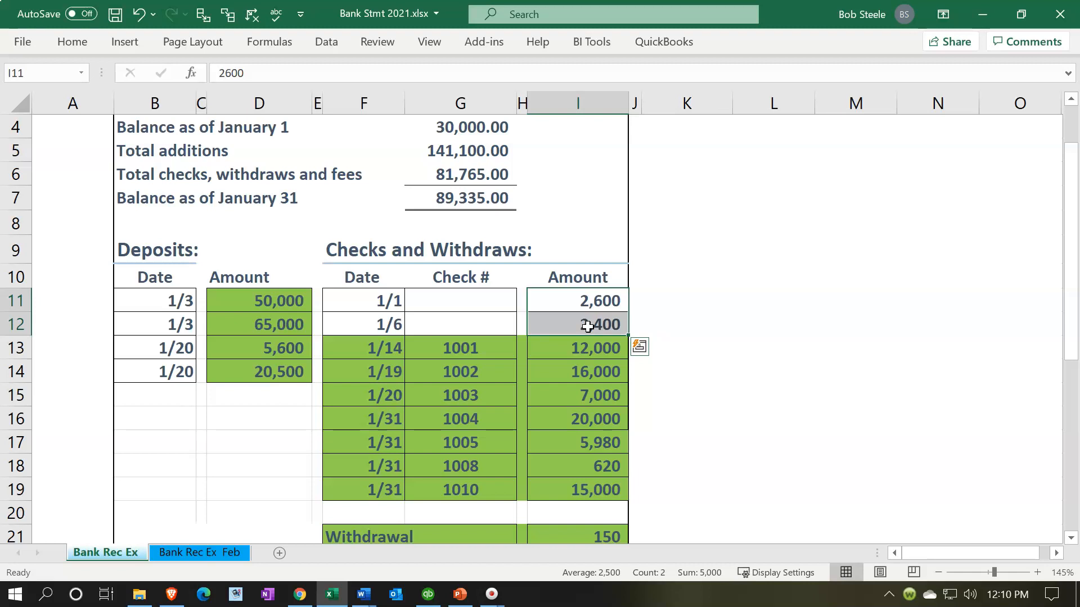
- In cell K11, enter a formula subtracting the 1/1 and 1/6 withdrawals (I11 and I12) from the January 1 balance in G4
click(667, 297)
text(=)
key(Up)
key(Up)
key(Up)
key(Up)
key(Up)
key(Up)
key(Left)
key(Left)
key(Left)
key(Up)
key(Left)
text(-)
key(Left)
key(Left)
text(-)
key(Left)
key(Left)
key(Down)
key(Return)
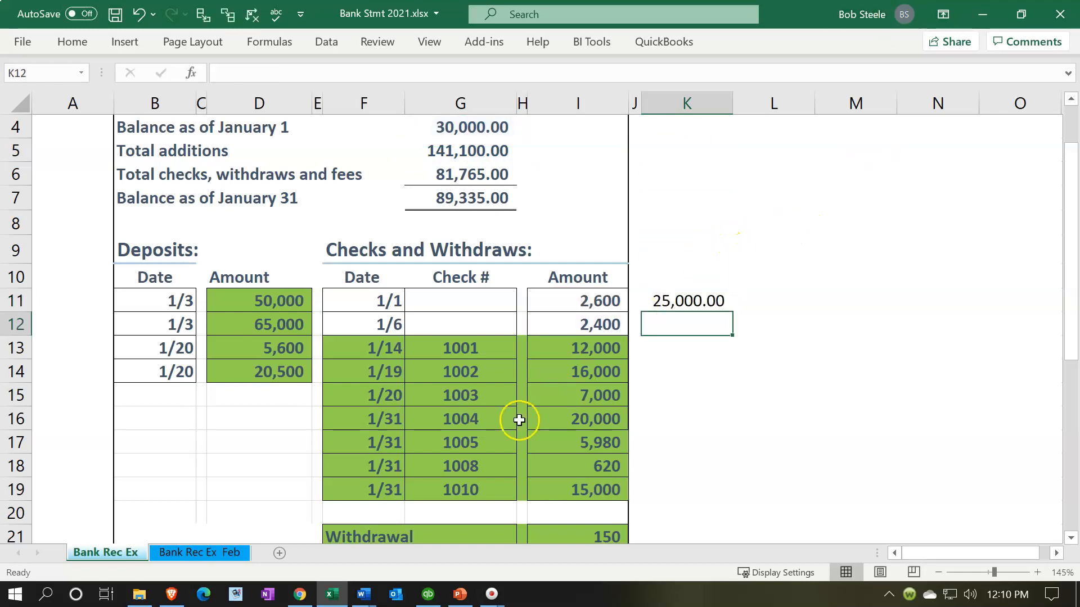
- Check the calculated balance against the QuickBooks beginning balance and review the amounts and blank check numbers of the 1/1 and 1/6 withdrawals
click(428, 594)
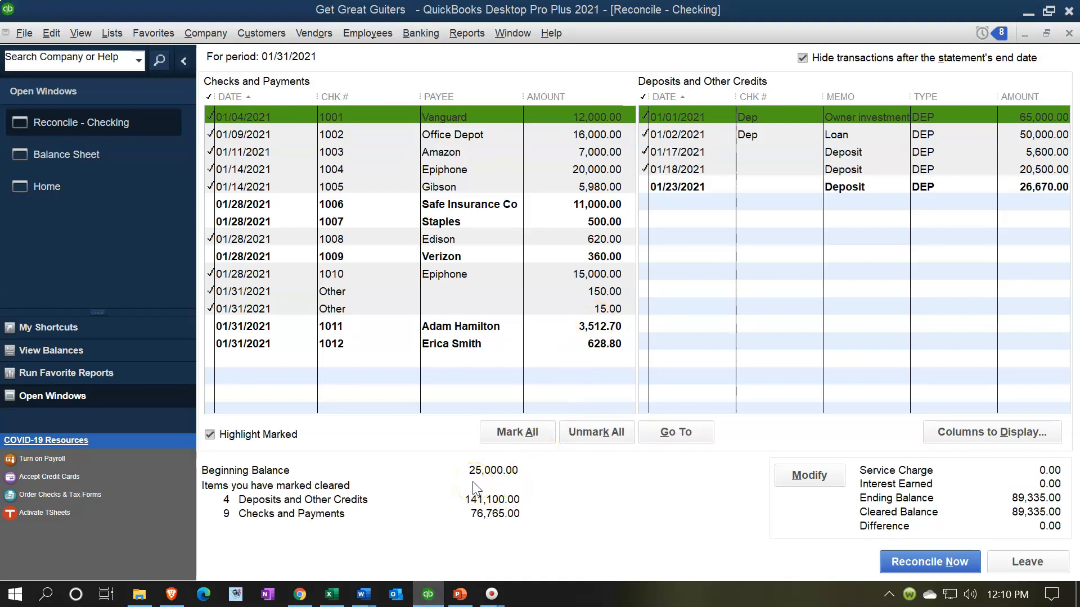
click(338, 598)
drag(605, 302, 604, 319)
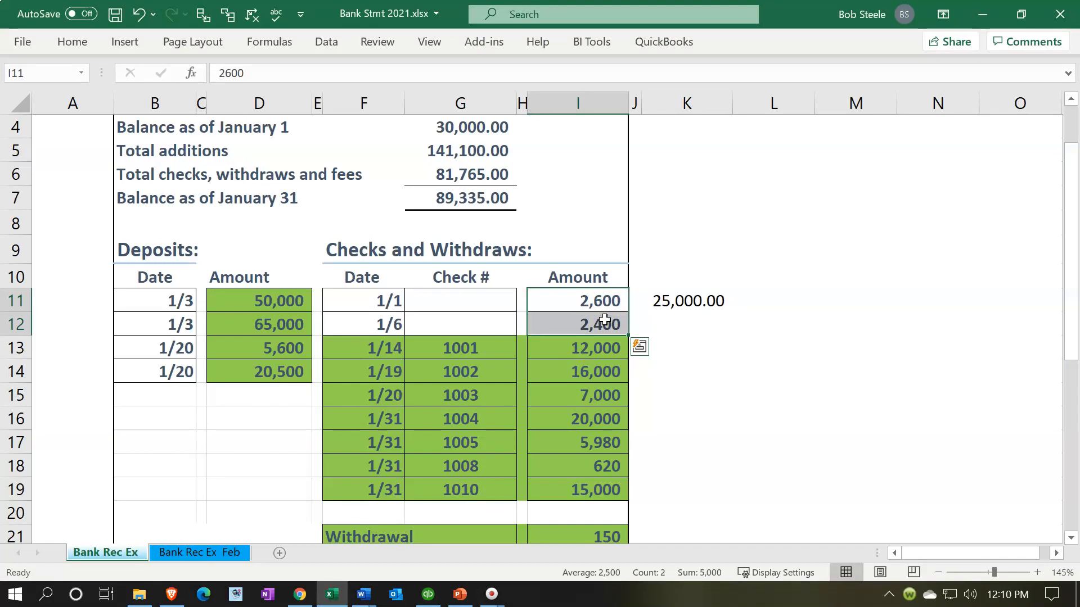
click(428, 594)
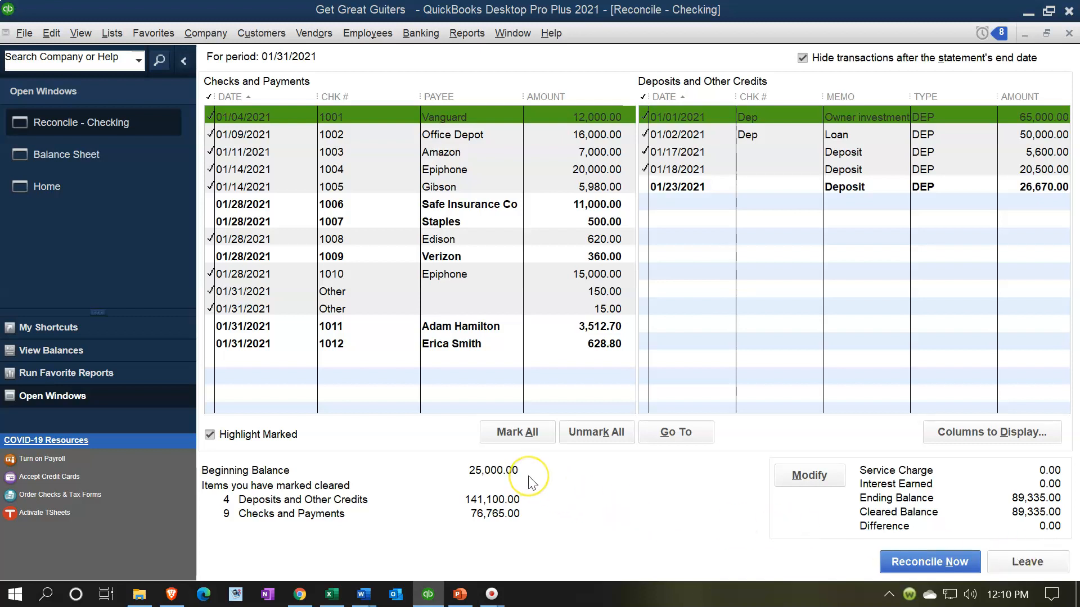
click(332, 594)
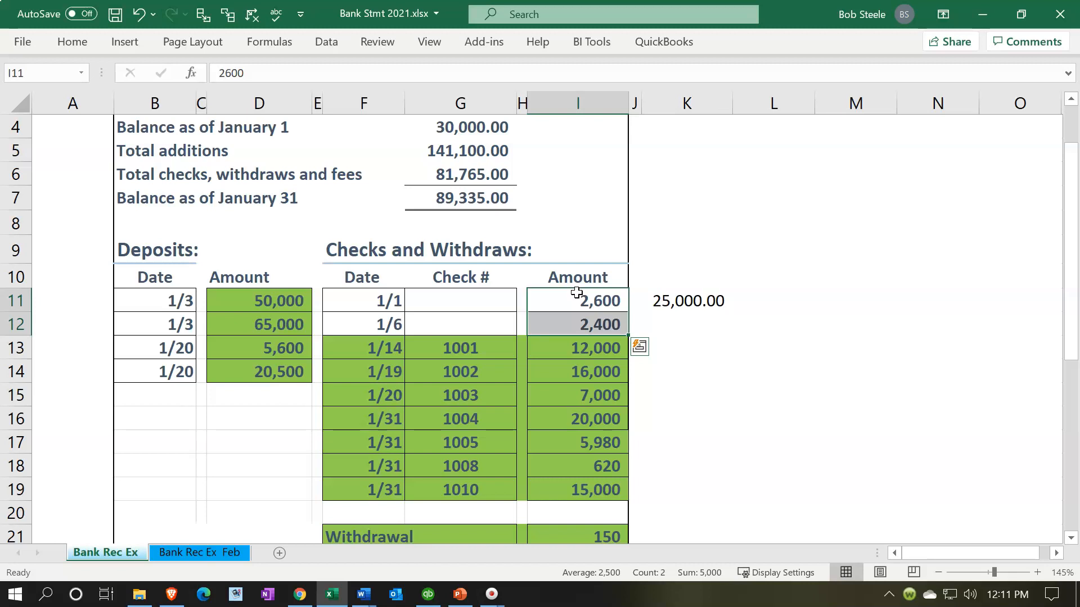
mouse_move(493, 309)
mouse_down()
mouse_move(494, 338)
mouse_move(493, 319)
mouse_up()
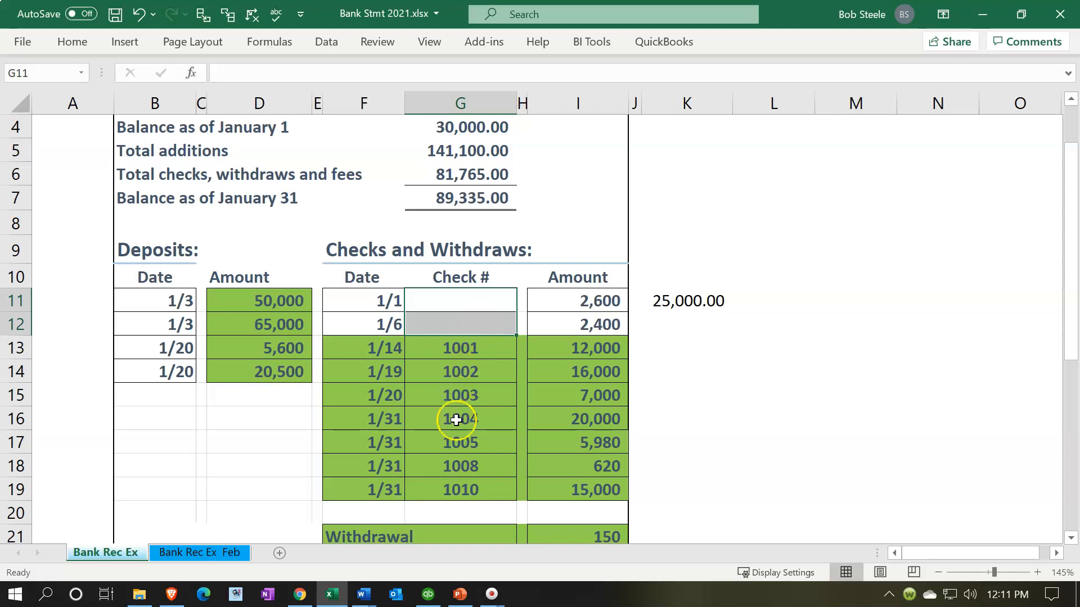
click(429, 597)
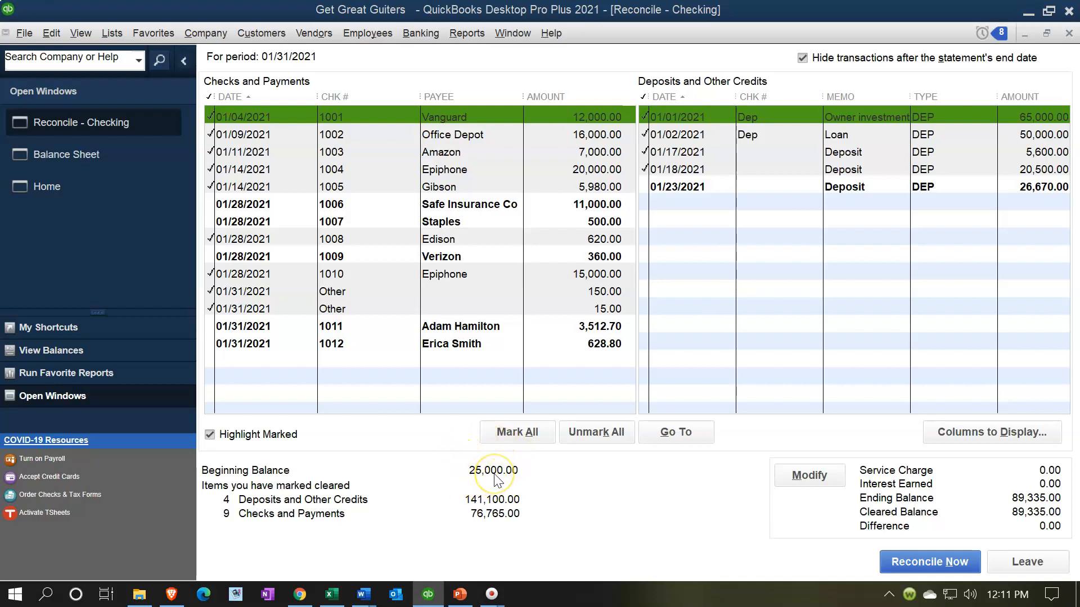
click(426, 591)
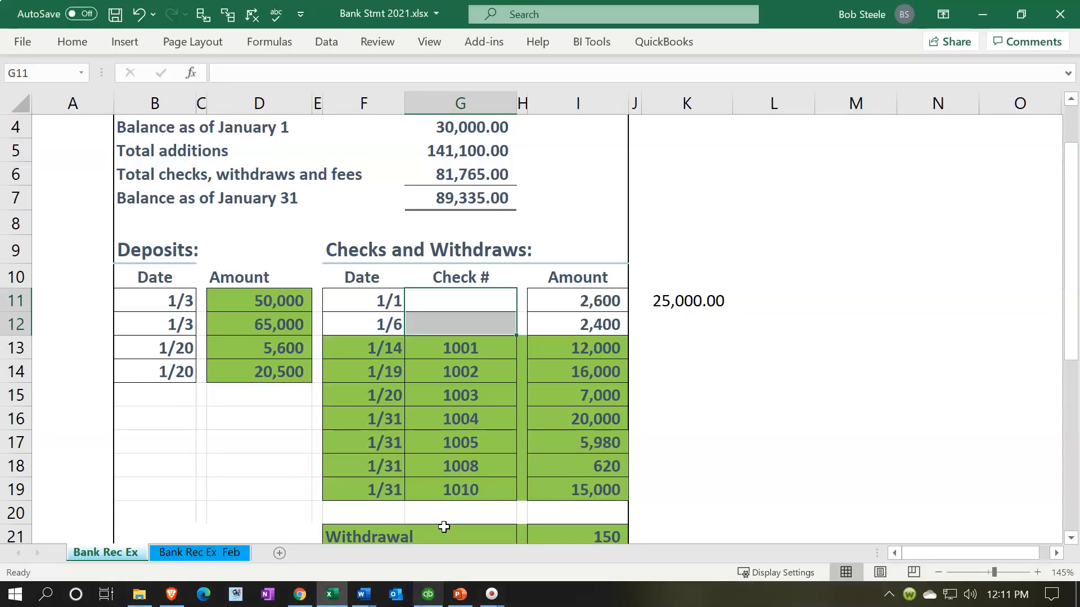
- Recheck the January 1 balance and the 1/1 and 1/6 withdrawals, switch to QuickBooks and open the Checking account's register
click(460, 126)
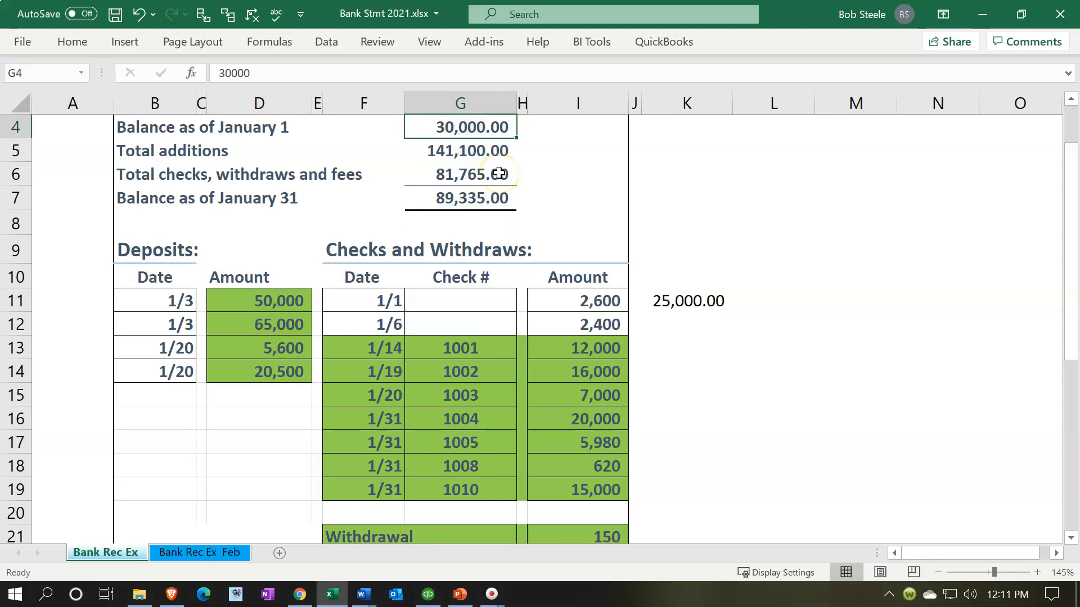
drag(571, 306, 562, 321)
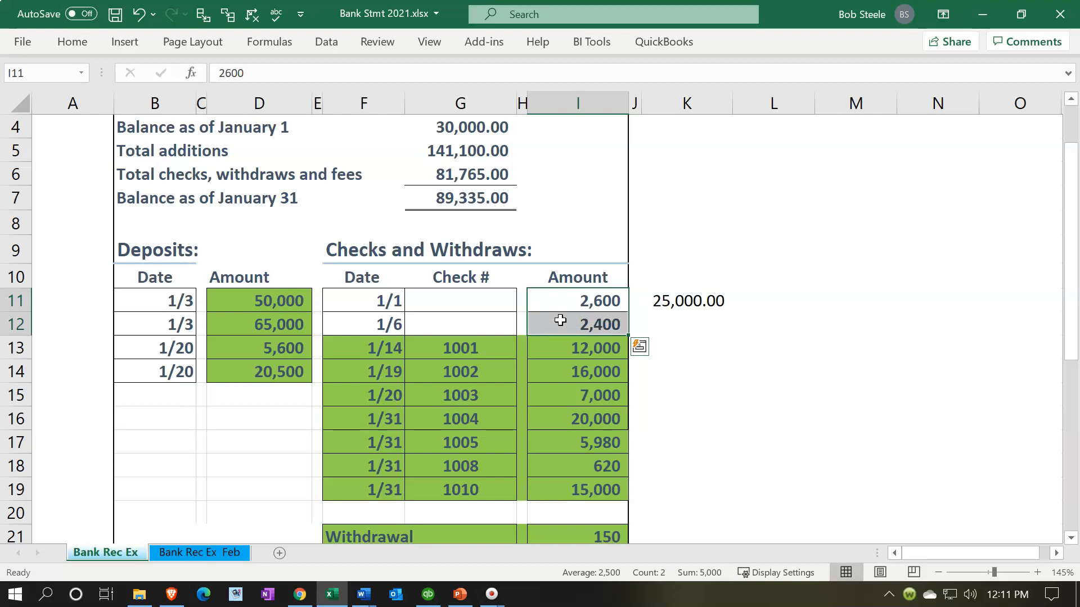
click(428, 594)
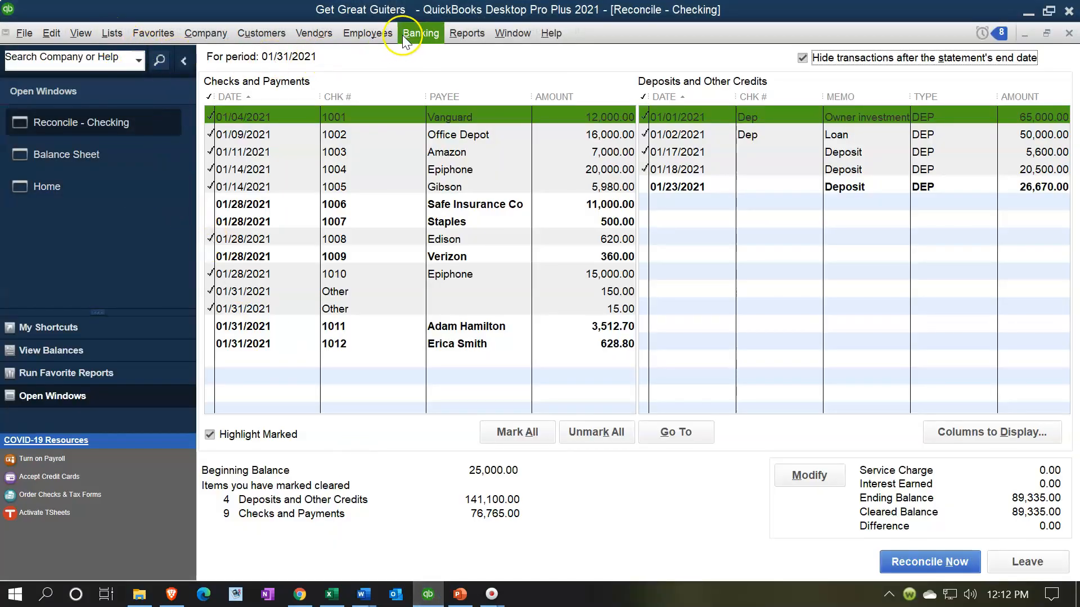
click(111, 33)
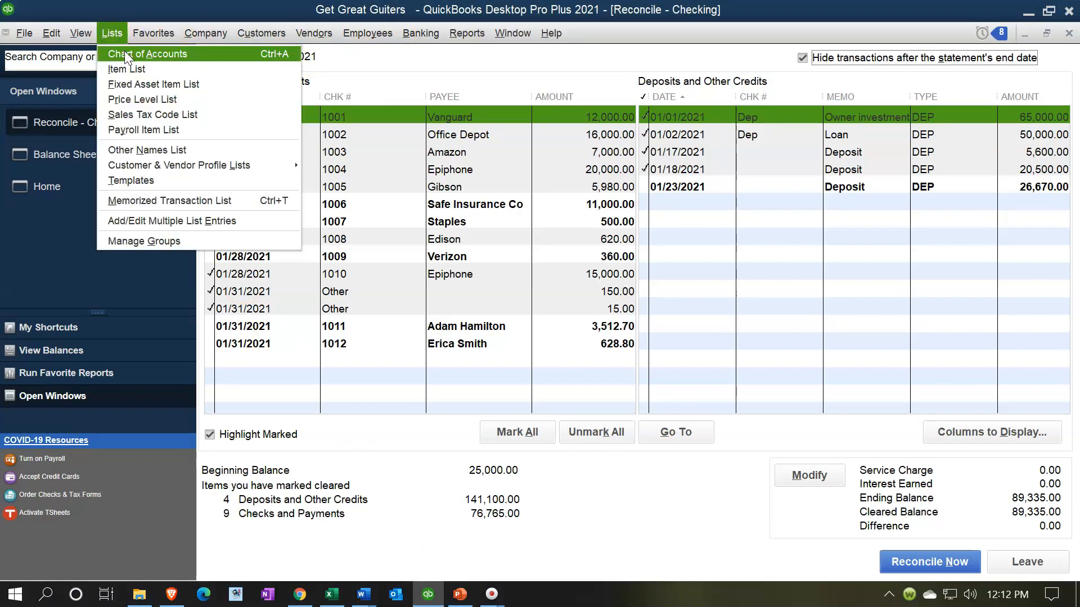
click(124, 50)
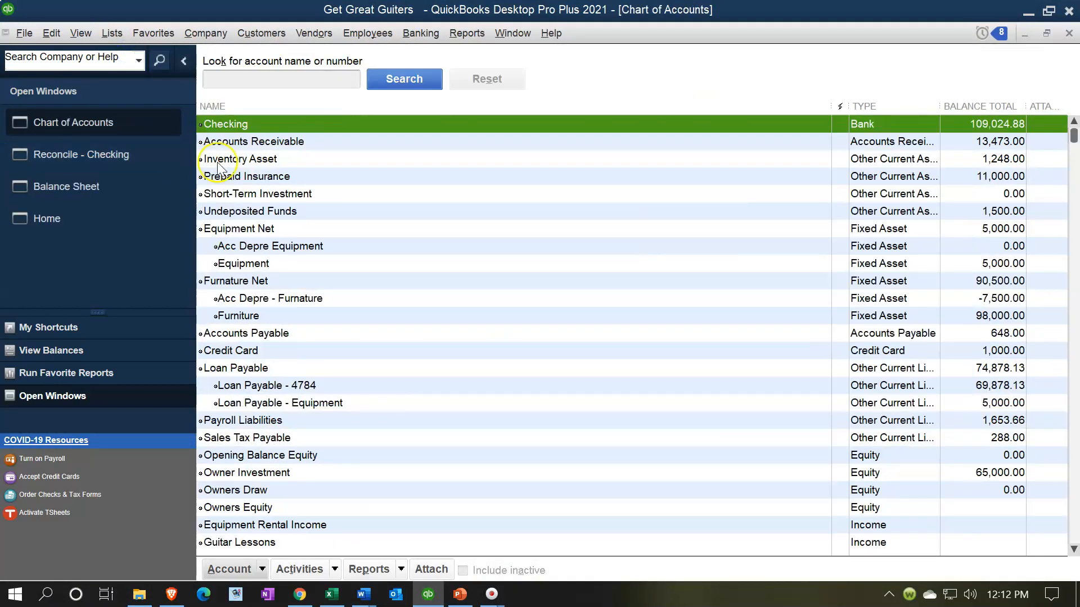
double_click(251, 124)
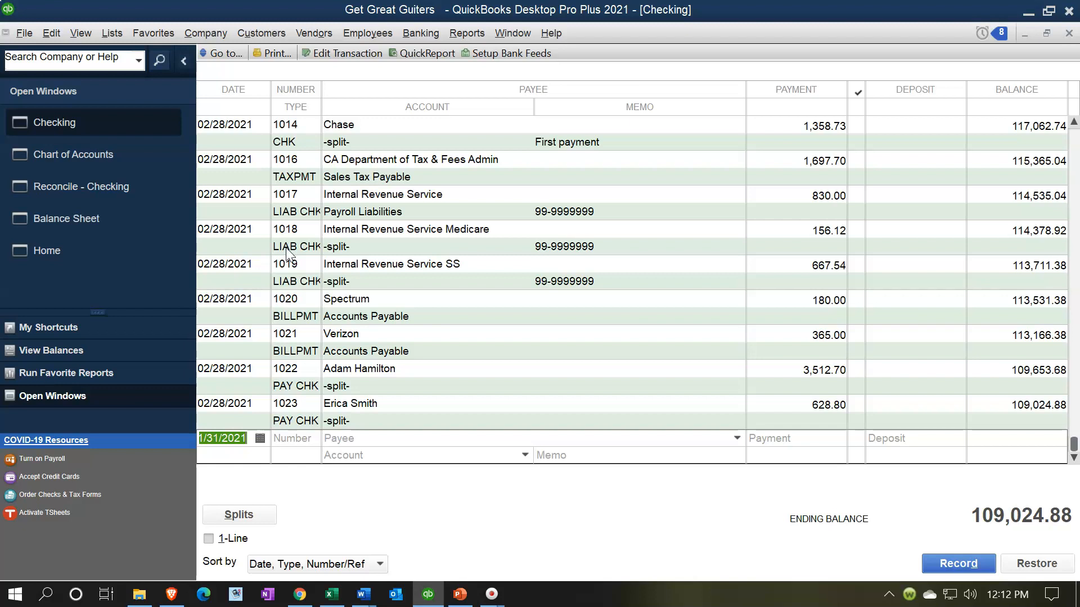
- Start a new Checking register entry dated 12/25/2020 with number Other and payee Epiphone
text(12/25)
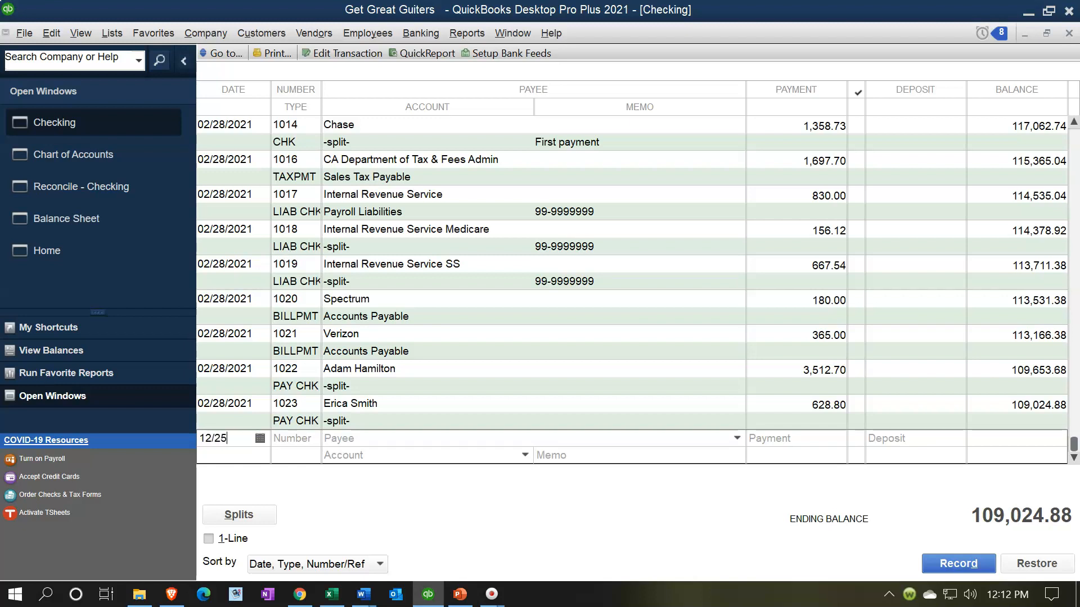
text(/2020)
key(Tab)
text(Other)
key(Tab)
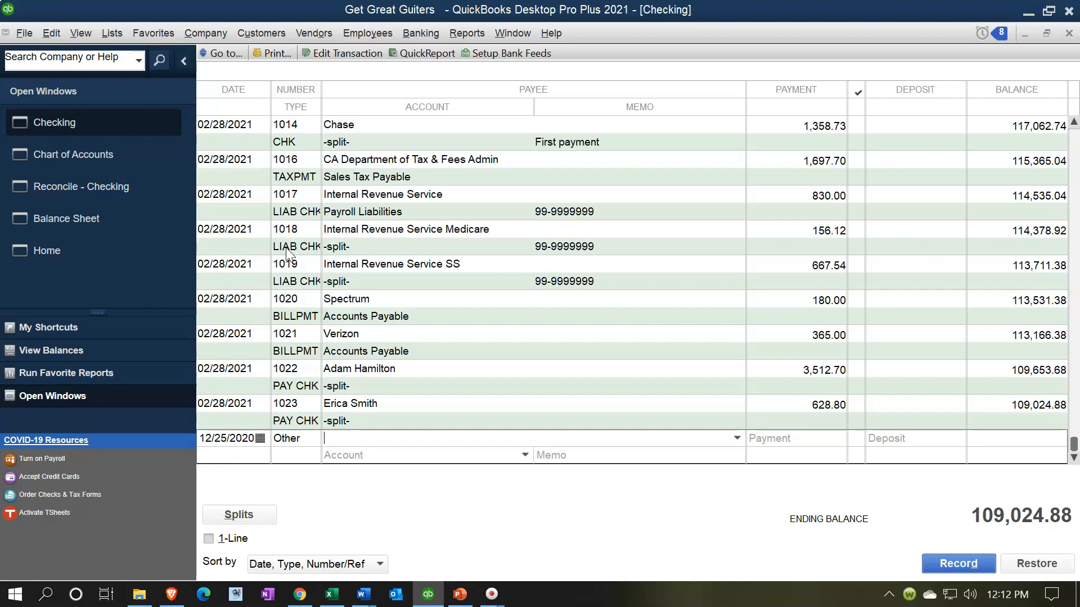
text(E)
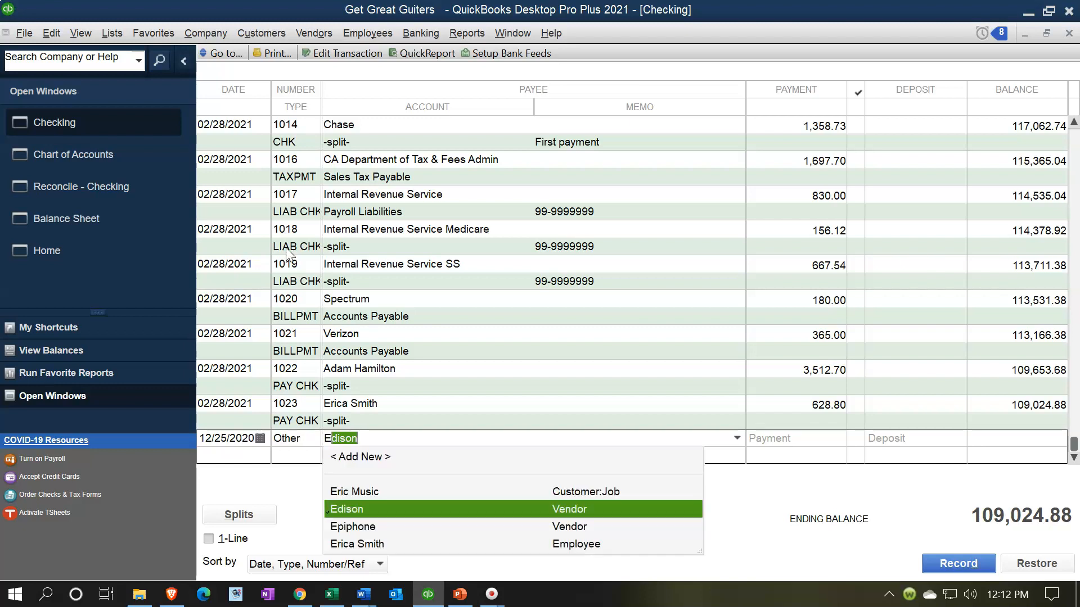
text(piphone)
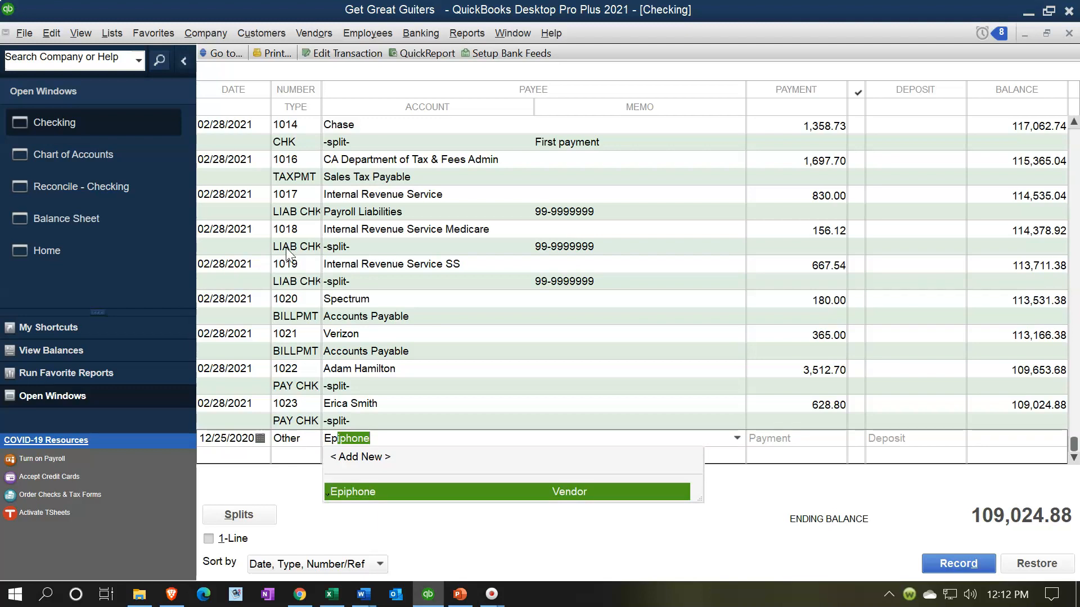
key(Tab)
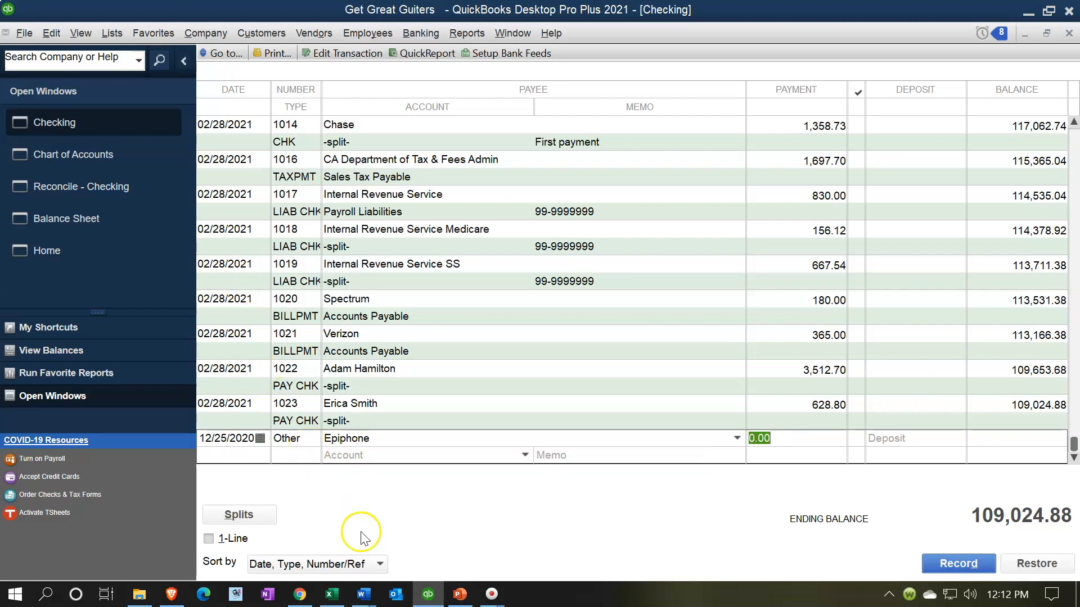
- Look up the 1/1 withdrawal on the Excel bank statement and set the Epiphone entry's payment to 2,600 in QuickBooks
click(336, 596)
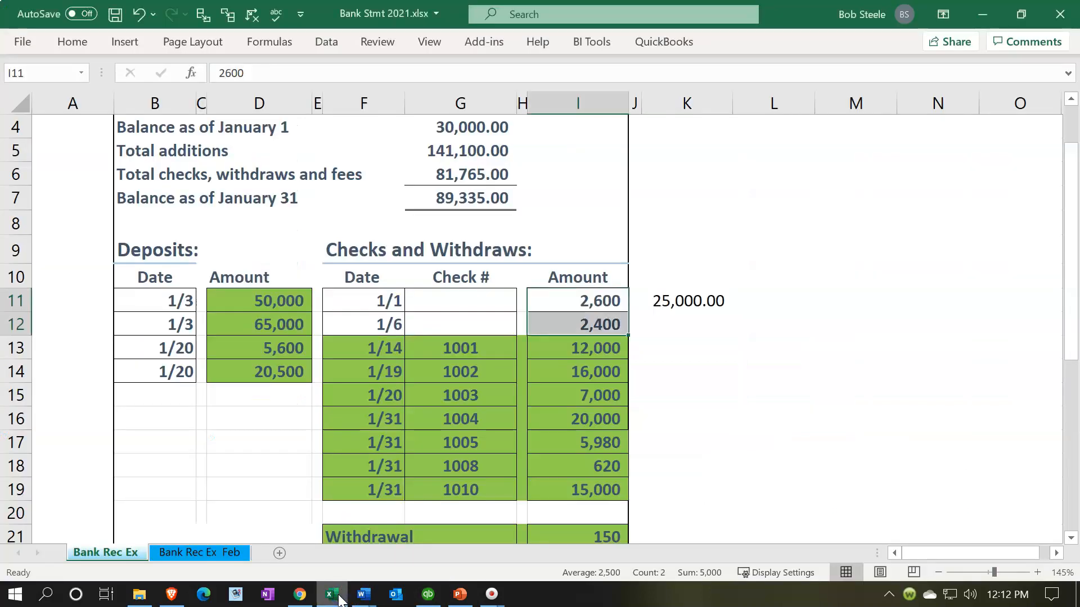
click(428, 594)
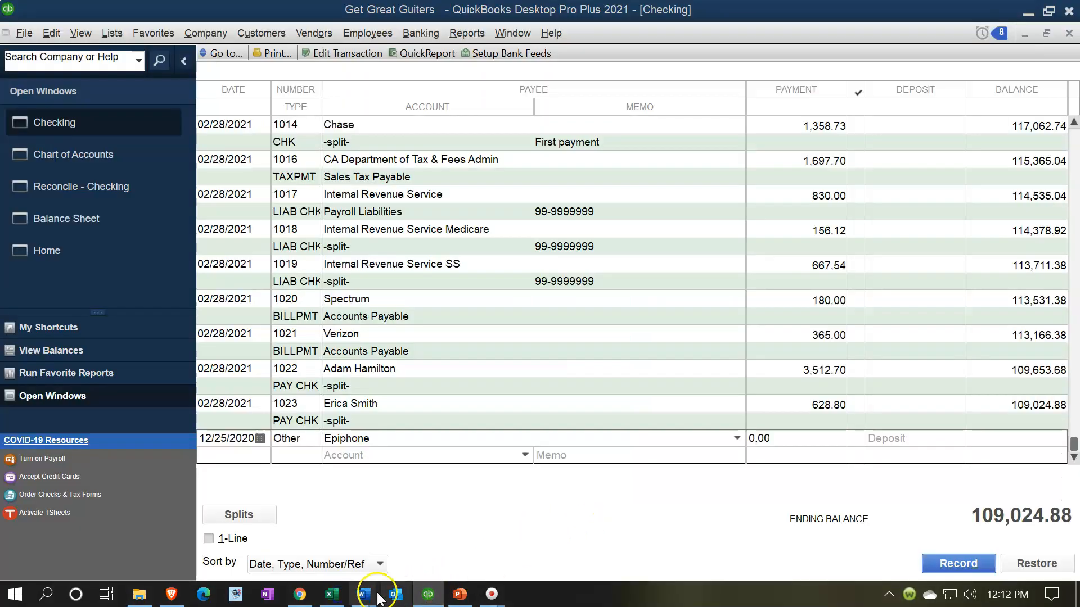
click(332, 594)
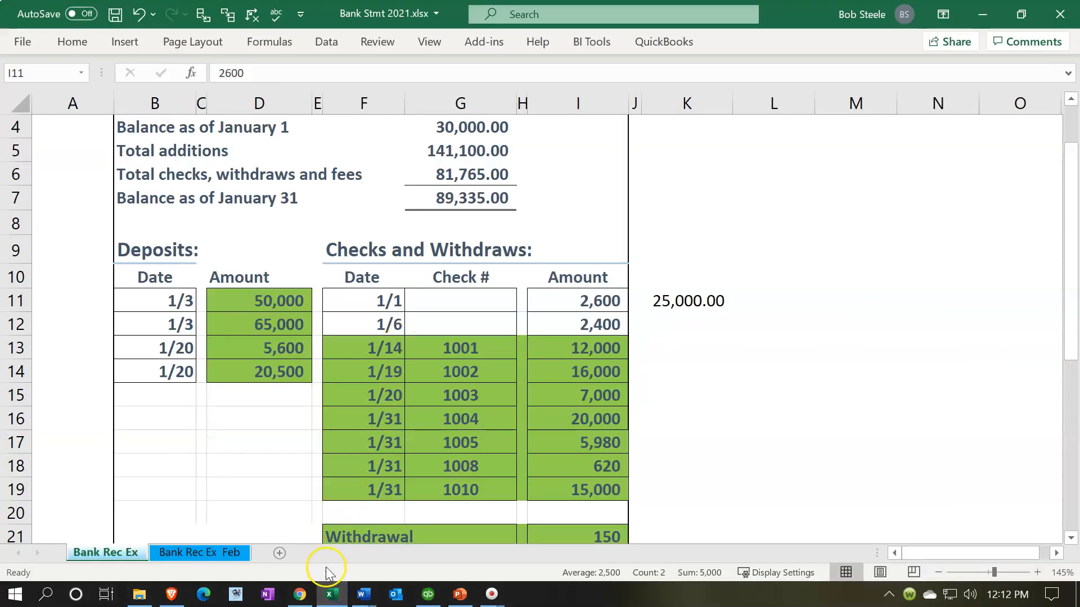
click(332, 591)
double_click(765, 440)
text(2600)
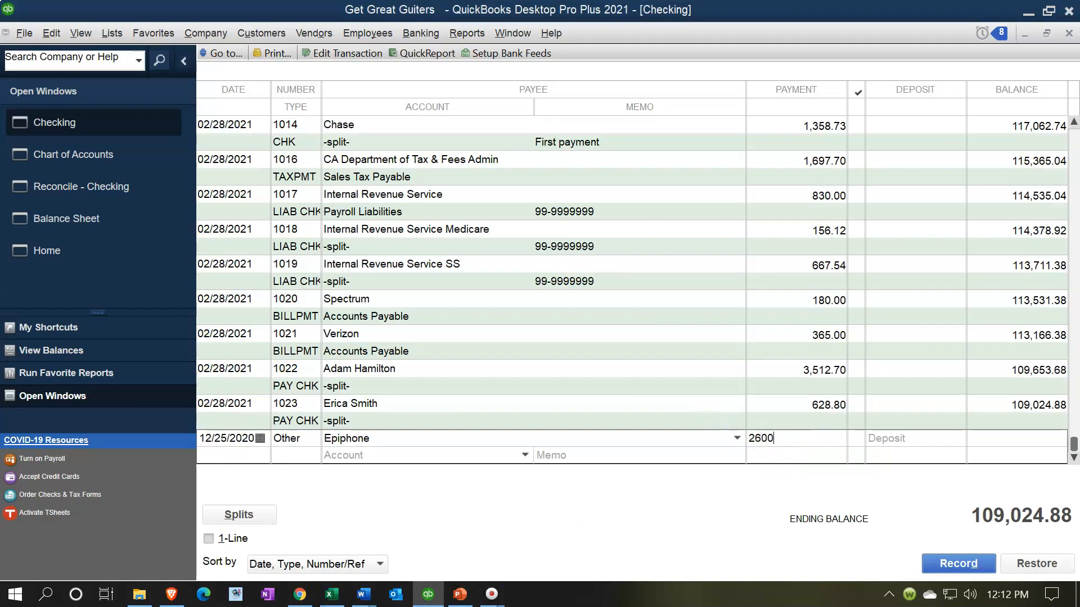
key(Tab)
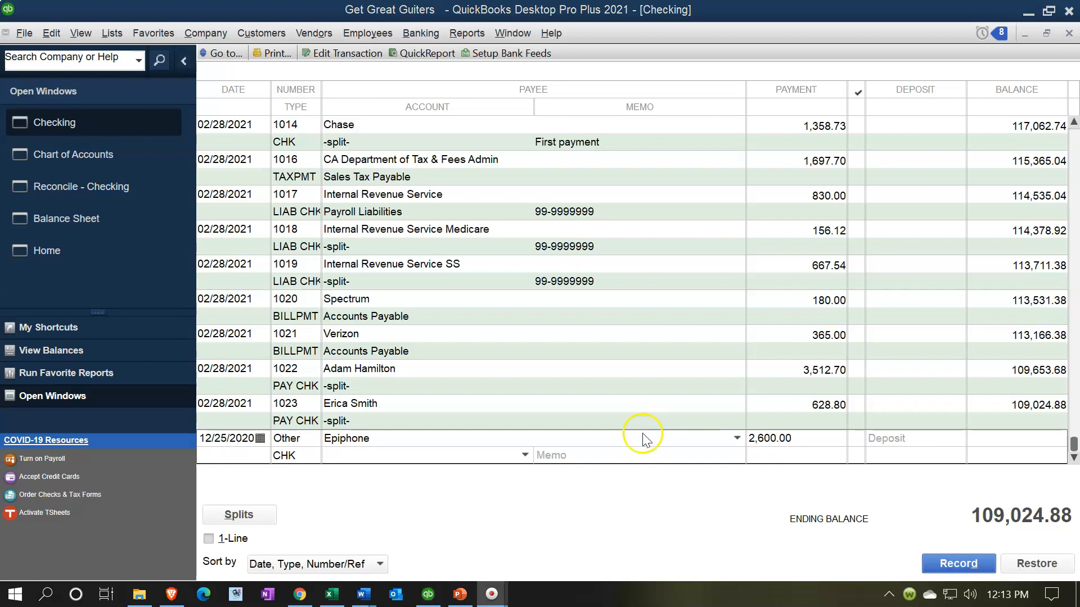
- Assign the Epiphone payment to the Uncategorized Income account
click(404, 457)
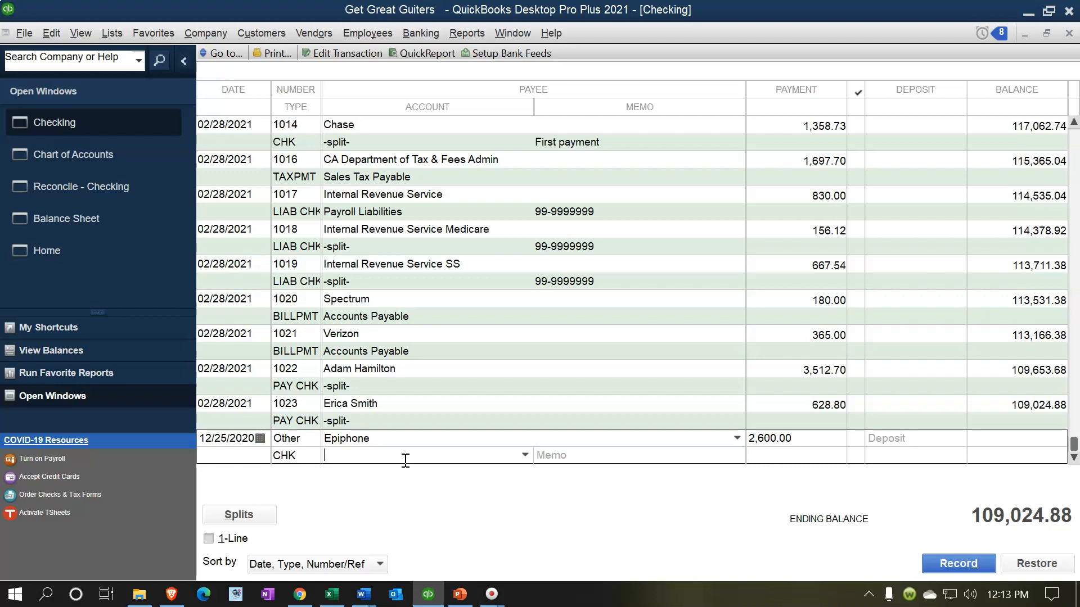
text(Uncategorized Expenses)
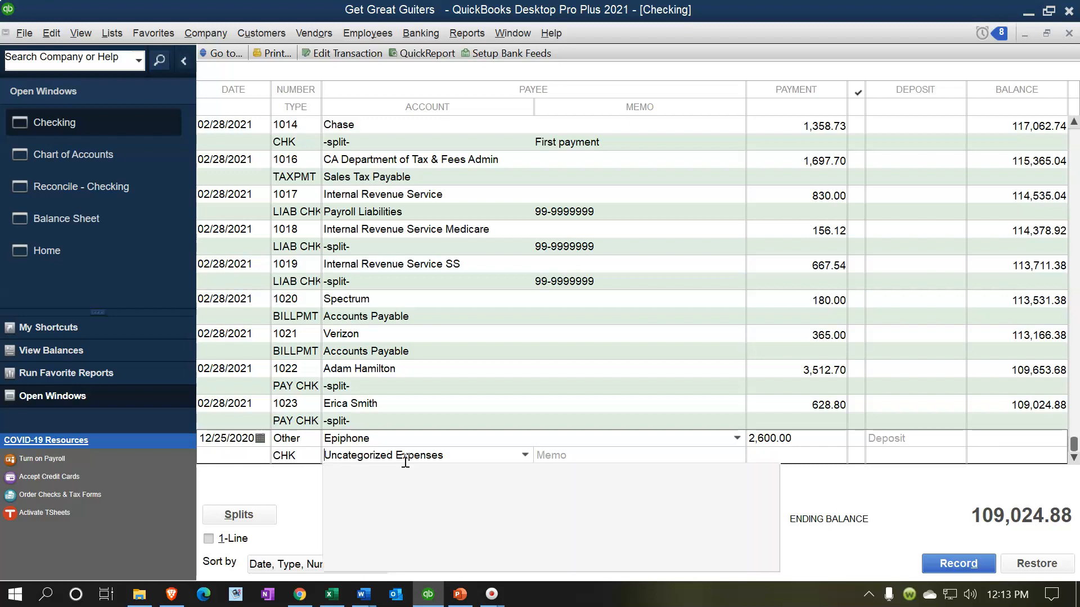
key(Up)
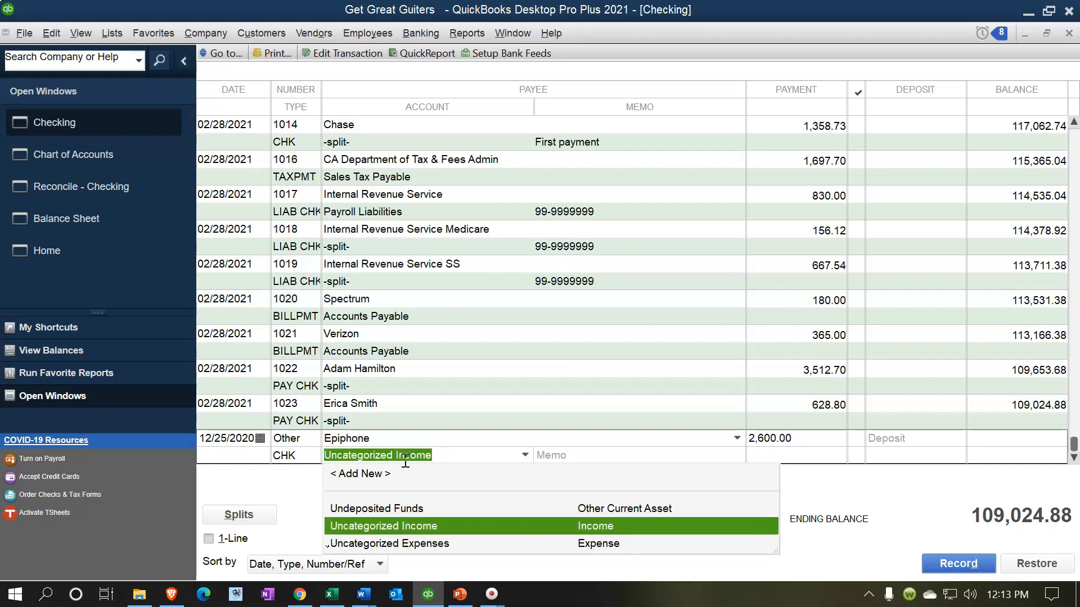
key(Tab)
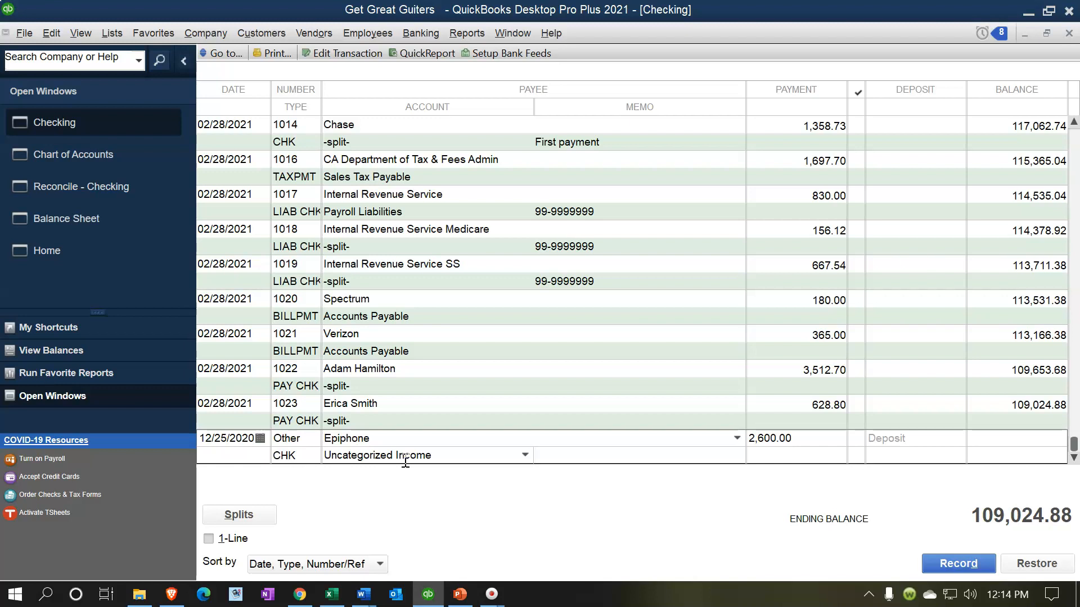
- Add a memo that this was to purchase inventory but inventory was entered directly as of year-end, and record the Epiphone payment
text(This was to)
text( purchase inven)
text(tor)
text(y but inv)
text(entory was)
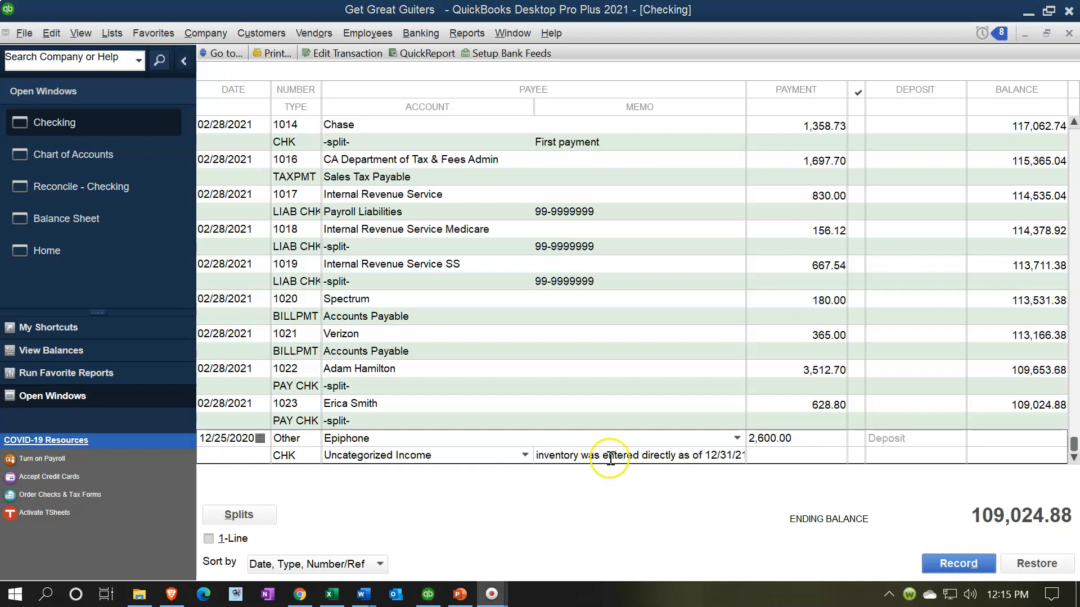
click(609, 458)
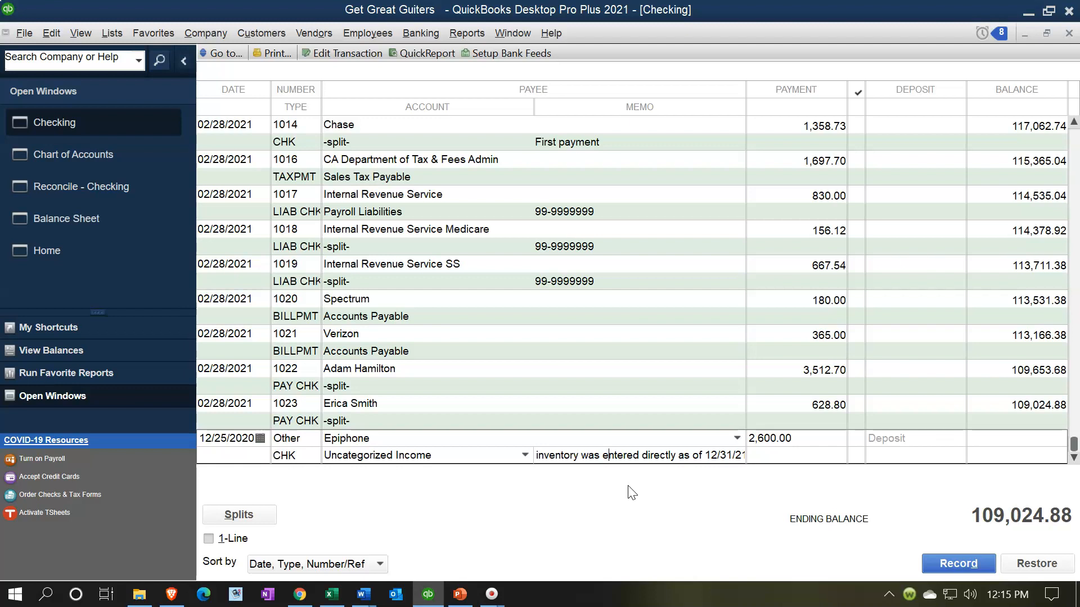
key(Return)
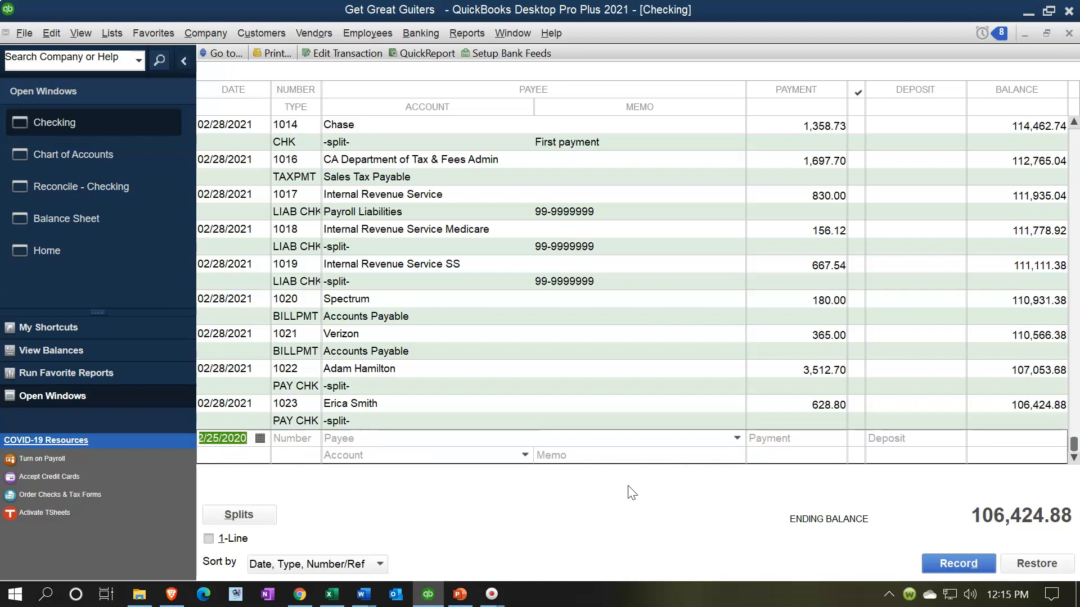
- Check the Excel statement again and start another QuickBooks register entry dated 12/26/2020 with number Other and payee Edison
click(327, 600)
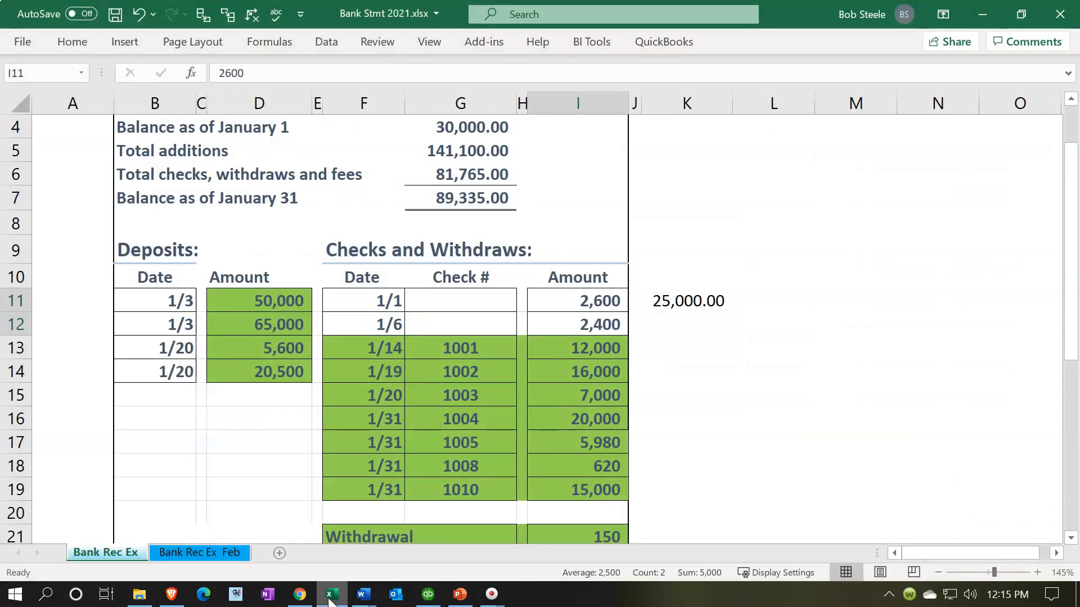
click(330, 600)
click(238, 436)
key(Tab)
click(238, 437)
key(plus)
key(Tab)
text(Other)
key(Tab)
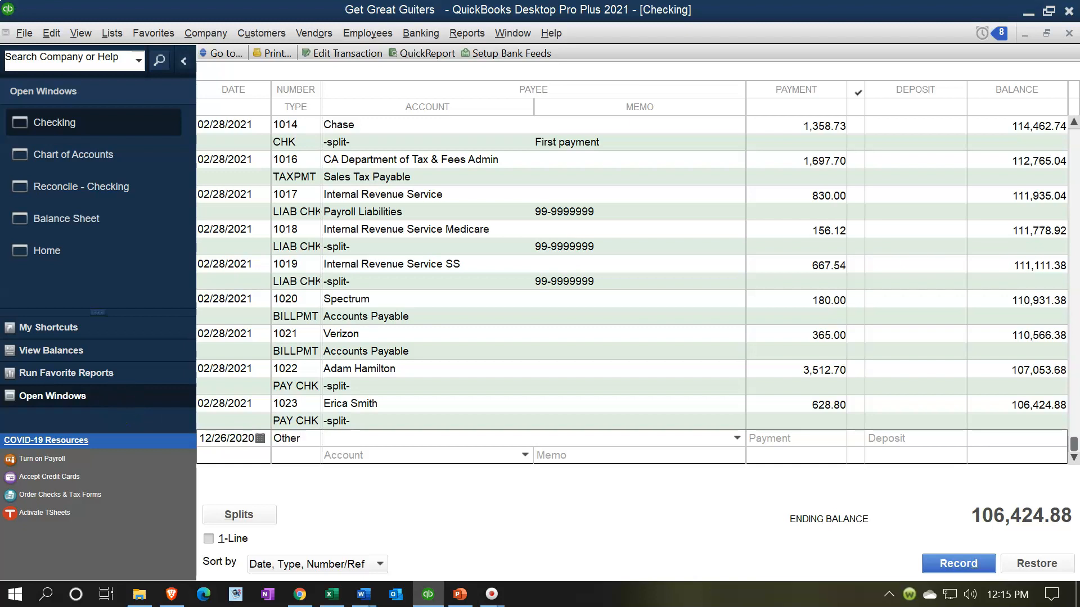
text(Ed)
key(Tab)
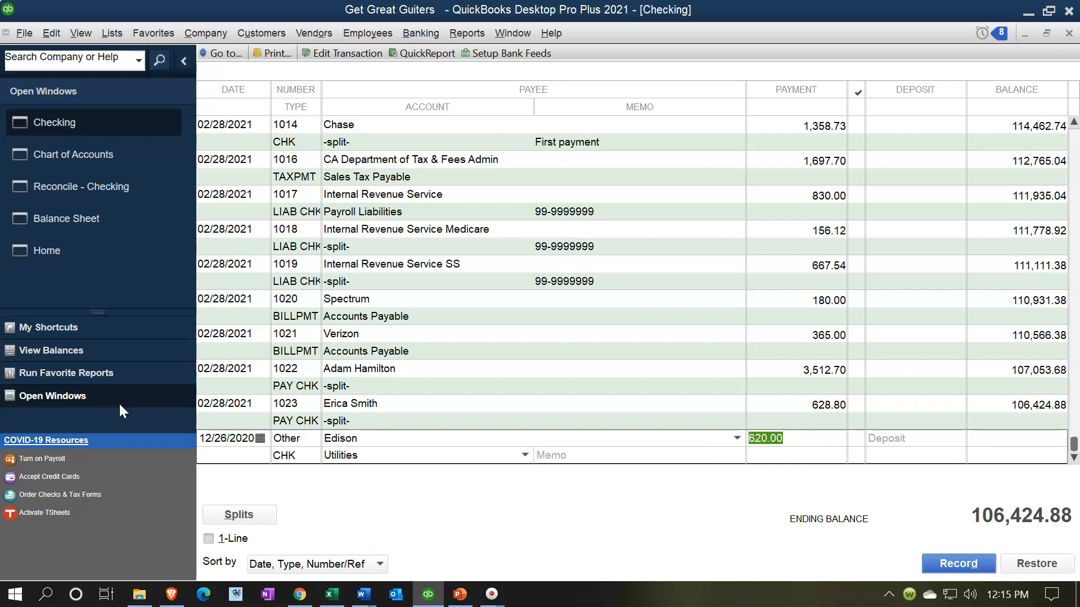
- Set the Edison payment to 2,400 per the 1/6 bank statement withdrawal, keep the Utilities account and record the entry
click(332, 594)
click(332, 593)
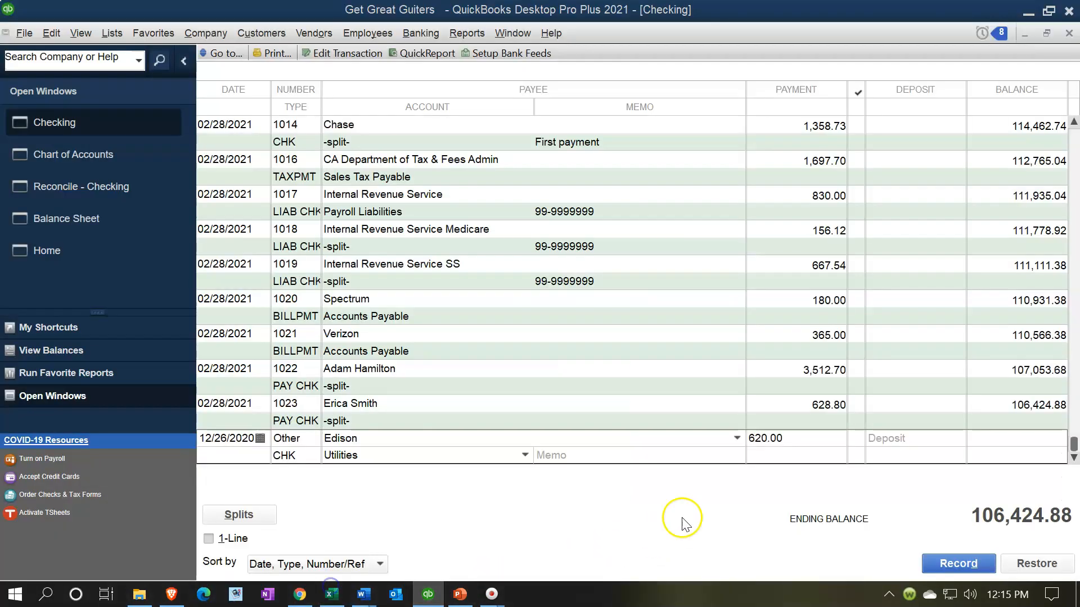
double_click(775, 440)
text(2400)
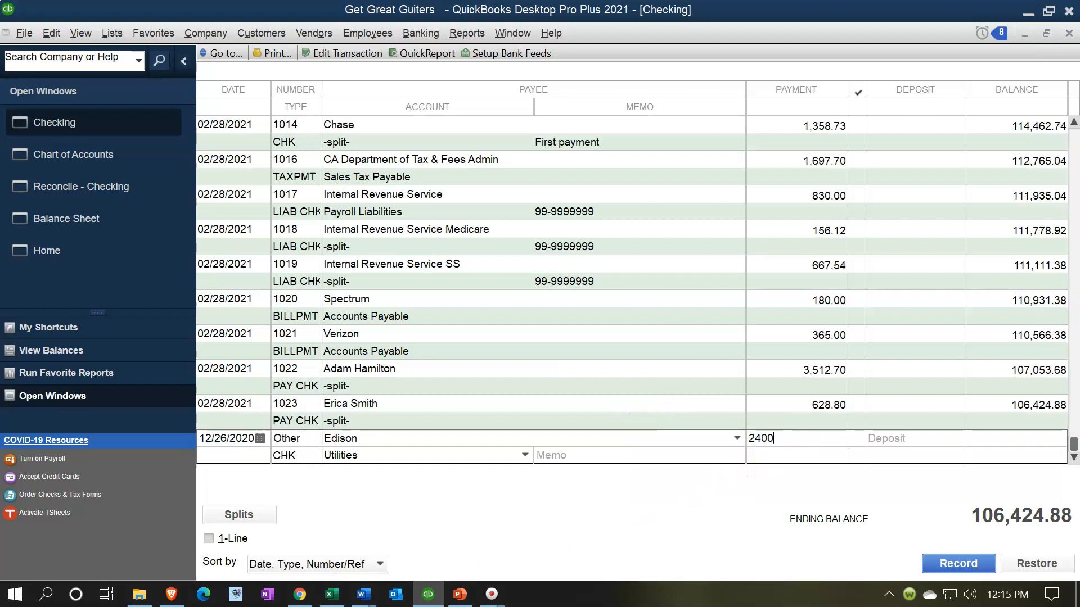
key(Tab)
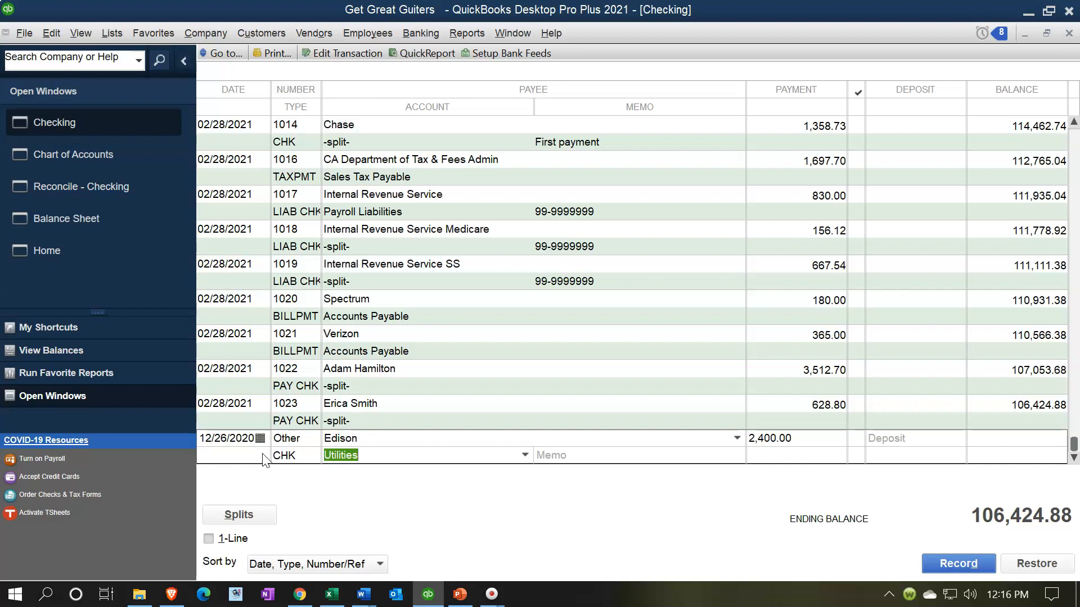
key(Tab)
key(Return)
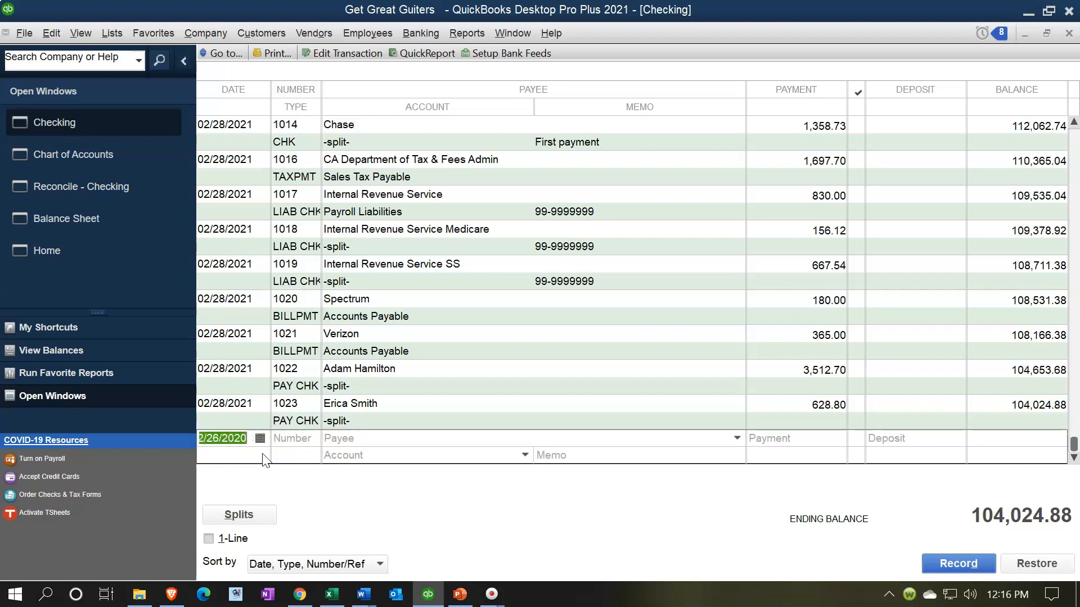
- Review the two December 2020 payments and the 12/31/2020 opening balance deposit at the start of the Checking register
scroll(612, 438, up, 10)
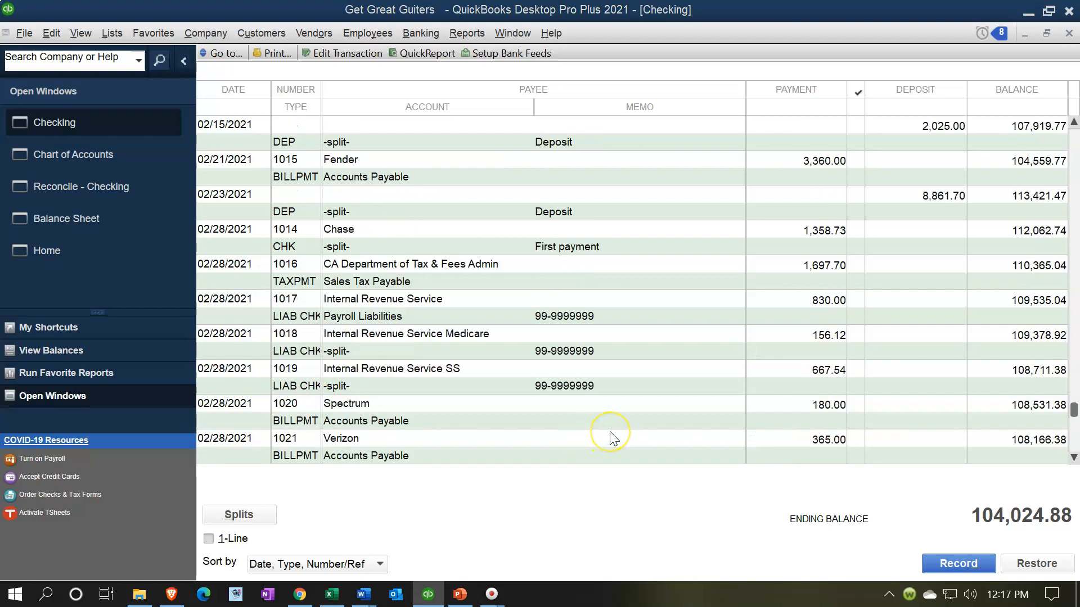
scroll(613, 433, up, 10)
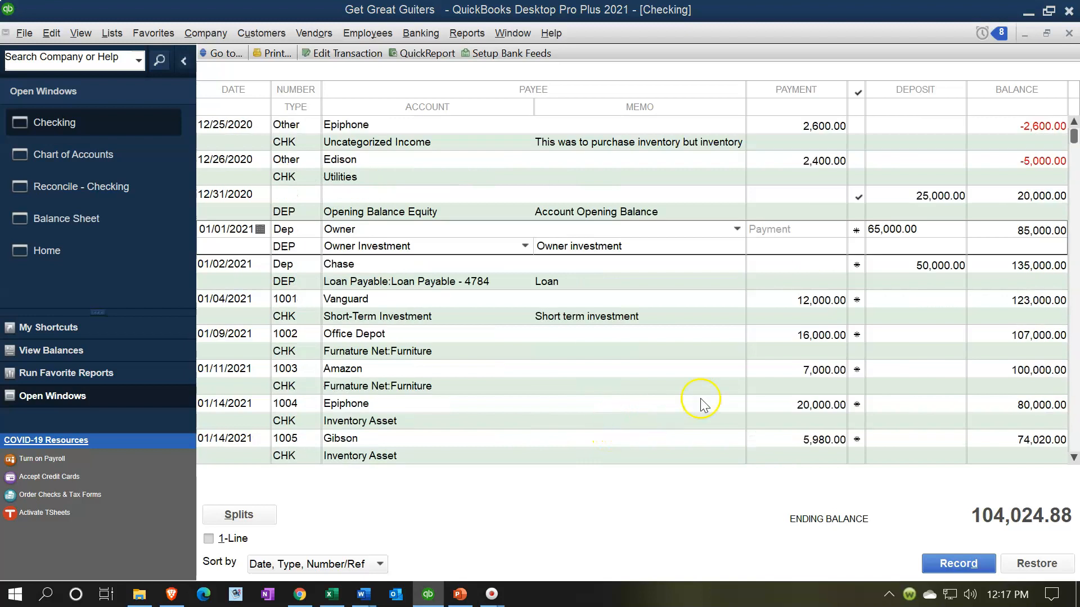
click(905, 203)
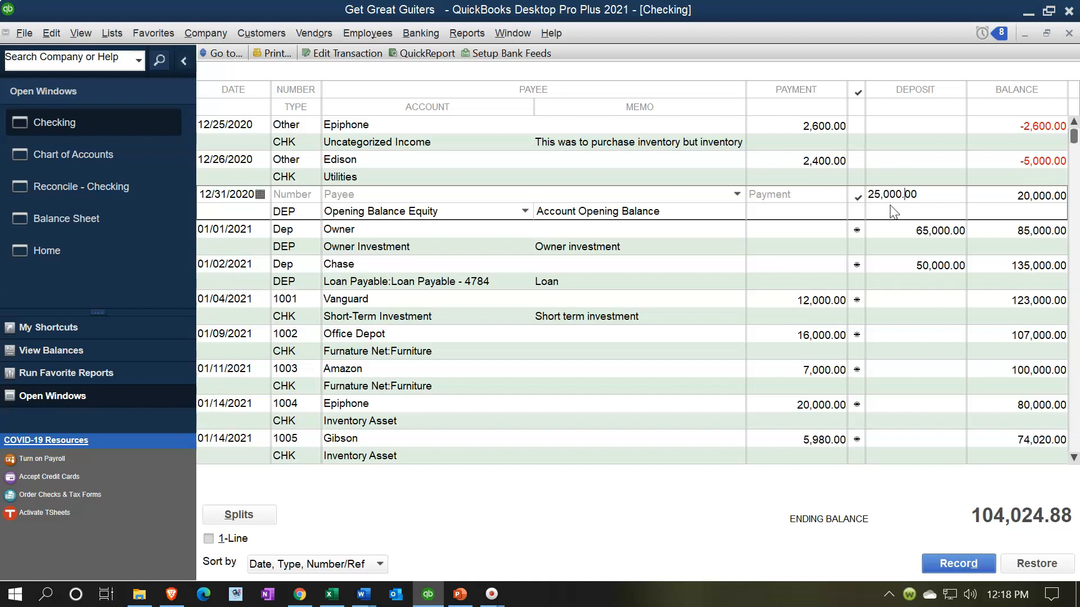
click(867, 205)
key(Return)
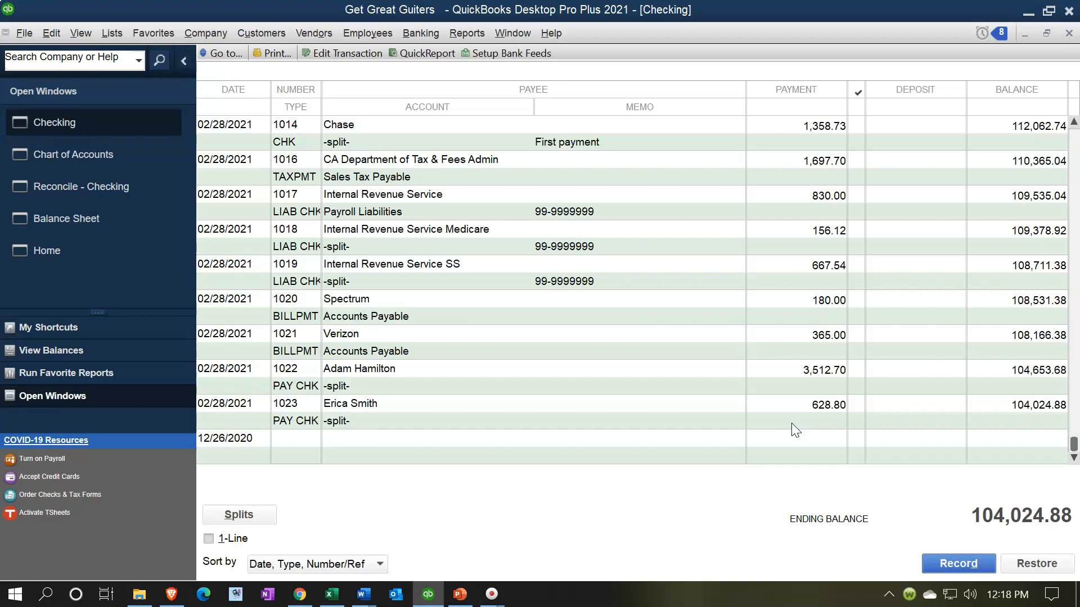
- Start a Checking register entry dated 12/31/2020 with number Other, no payee and a deposit of 5,000
click(261, 440)
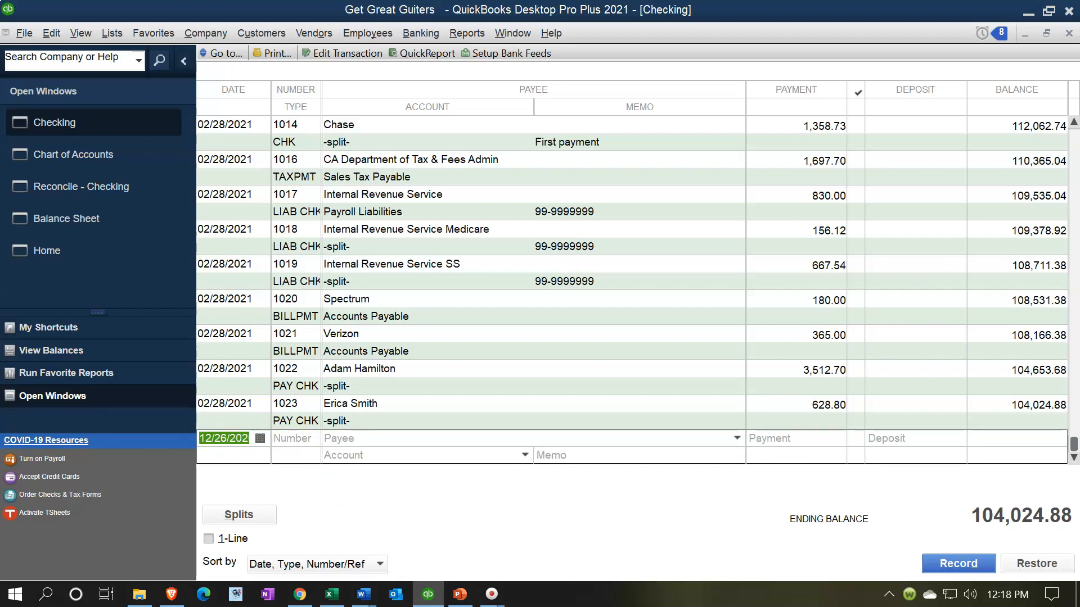
text(12/31/20)
key(Tab)
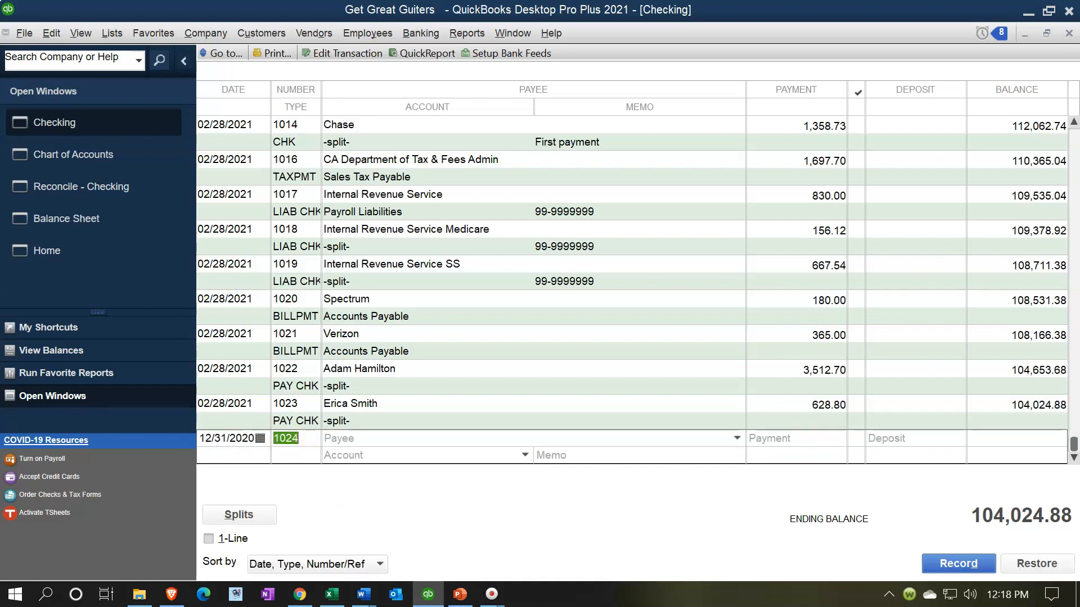
text(Other)
key(Tab)
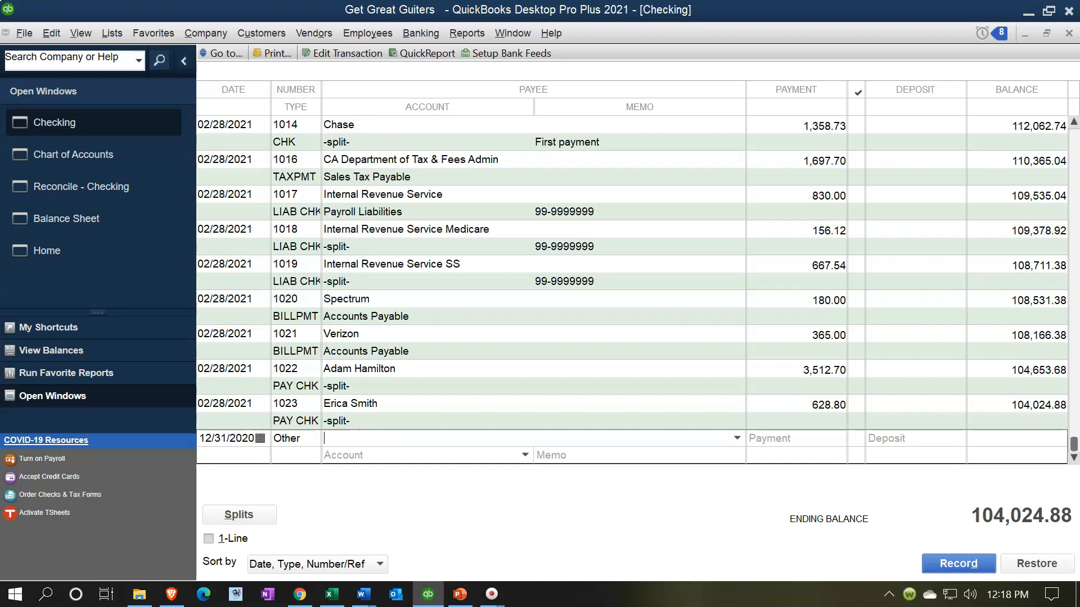
key(Tab)
key(Tab)
text(5000)
key(Tab)
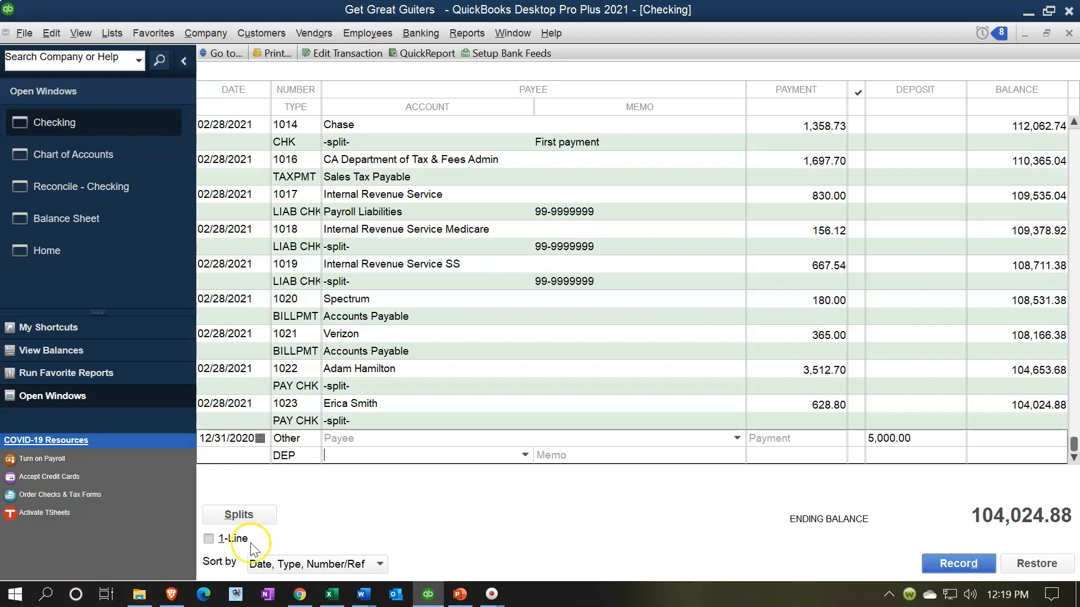
- Assign the Owners Equity account to the 12/31/2020 deposit
click(523, 455)
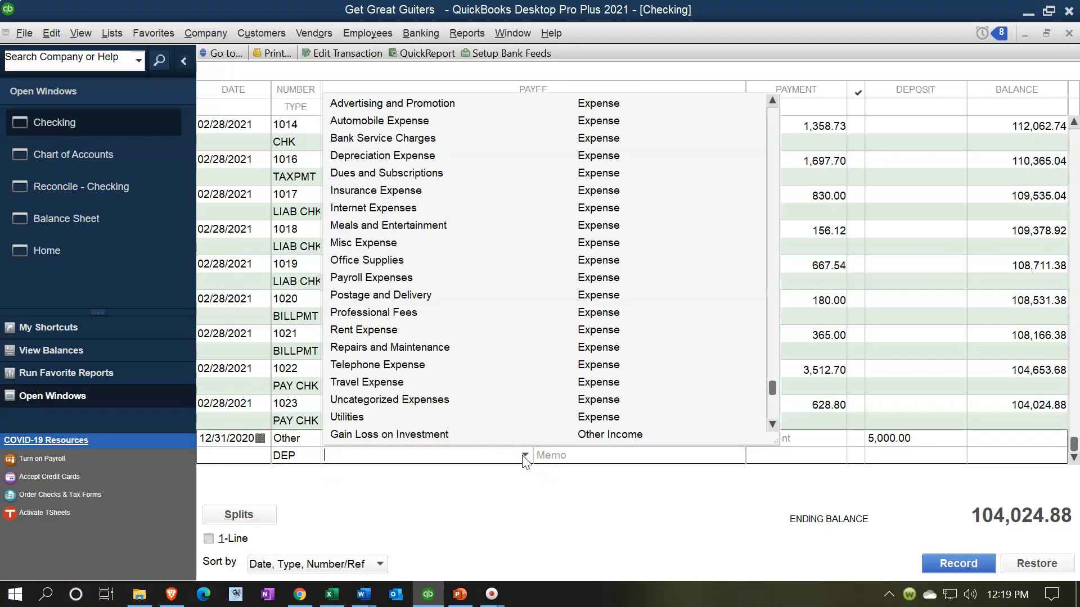
scroll(502, 388, up, 3)
scroll(500, 385, up, 4)
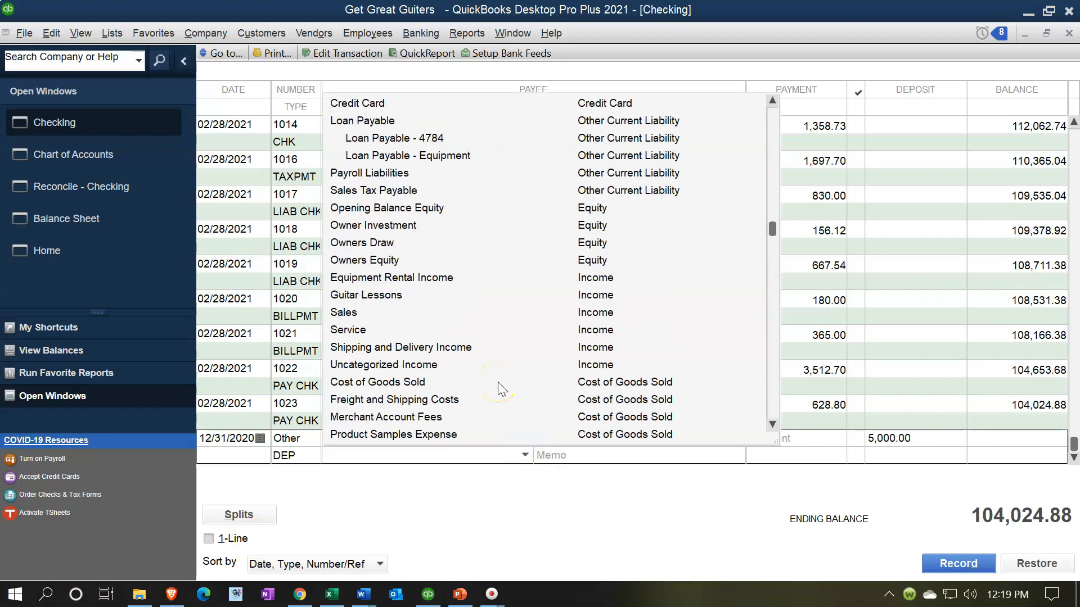
scroll(478, 337, up, 1)
scroll(477, 340, up, 1)
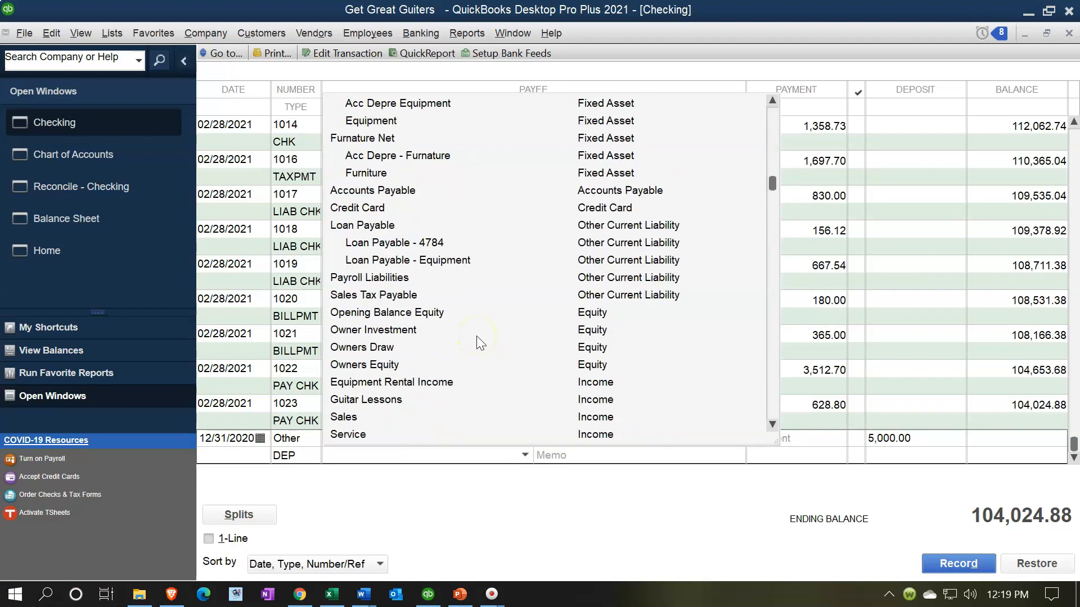
scroll(476, 337, up, 1)
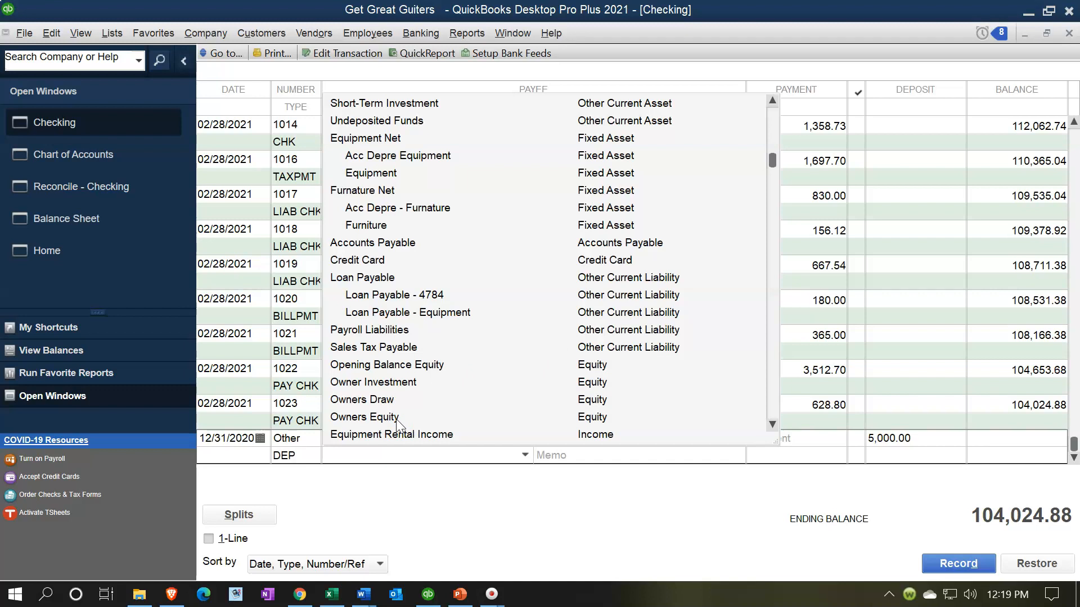
click(366, 416)
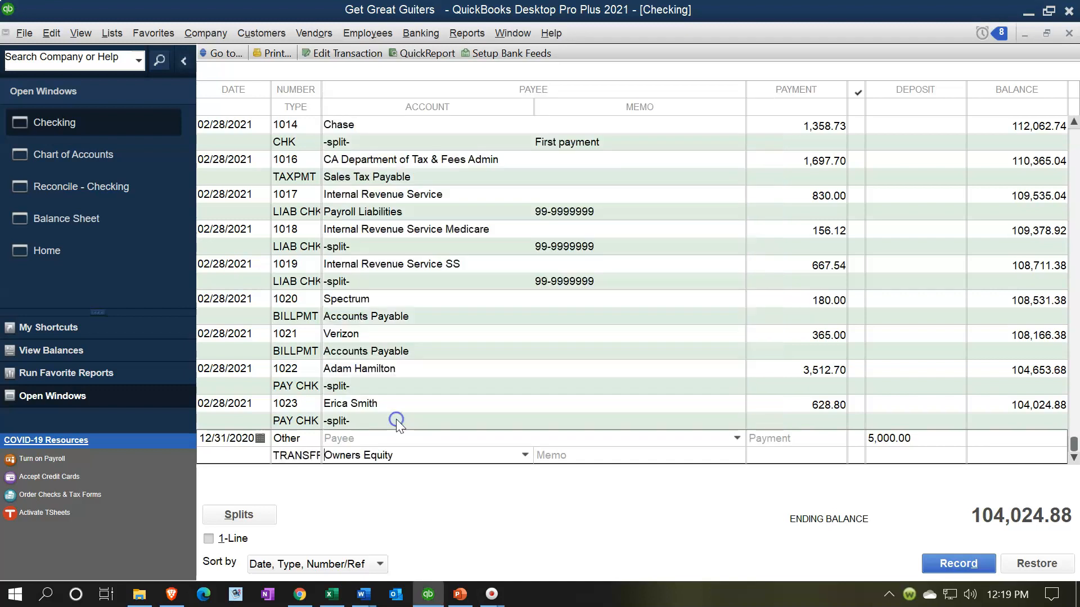
- Add the memo "To adjust beginning balance to bank stmt" and record the deposit, accepting the posting to Owners Equity
key(Tab)
text(To adjust)
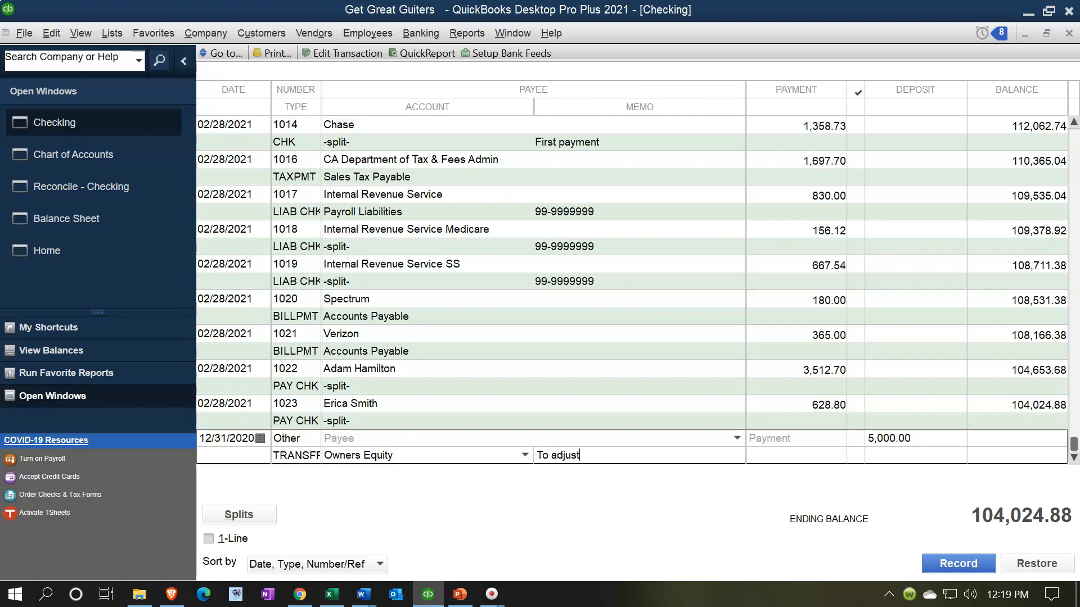
text( beginningh b)
key(BackSpace)
key(BackSpace)
key(BackSpace)
text(balance to bank s)
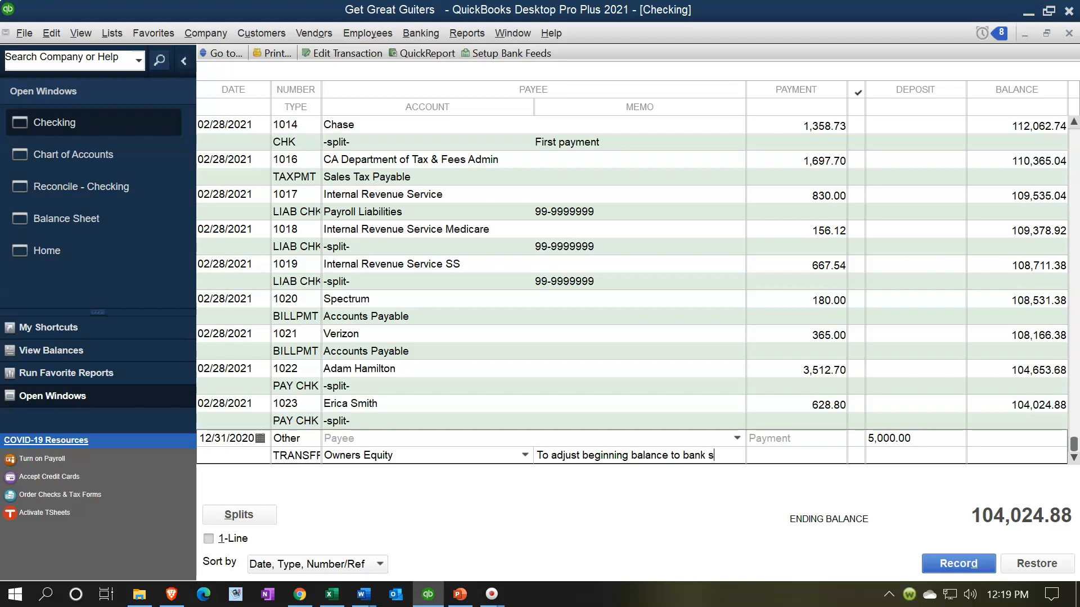
text(tmt)
key(Return)
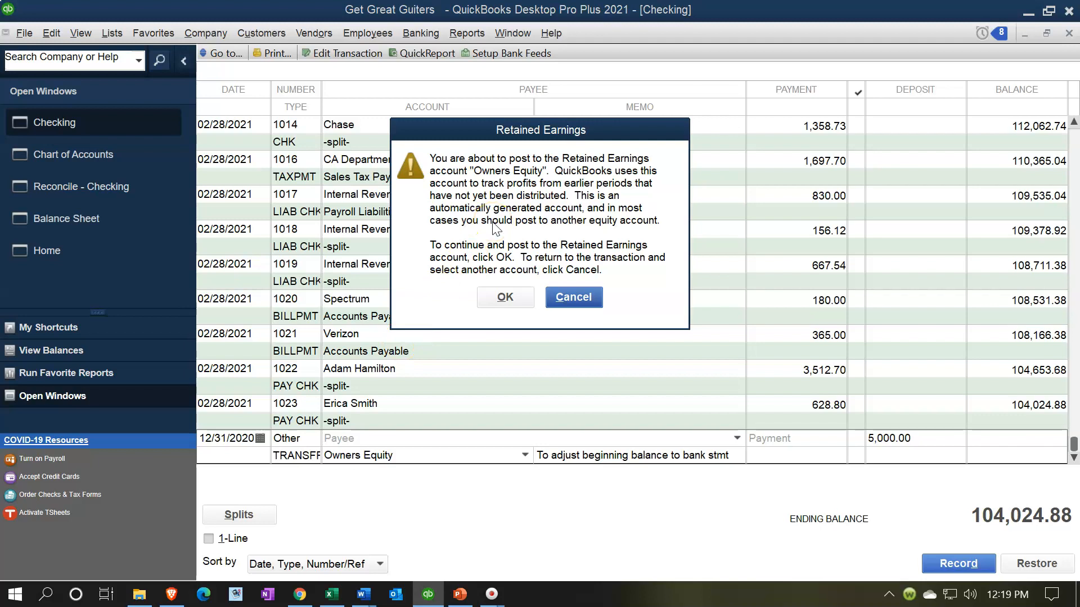
click(505, 298)
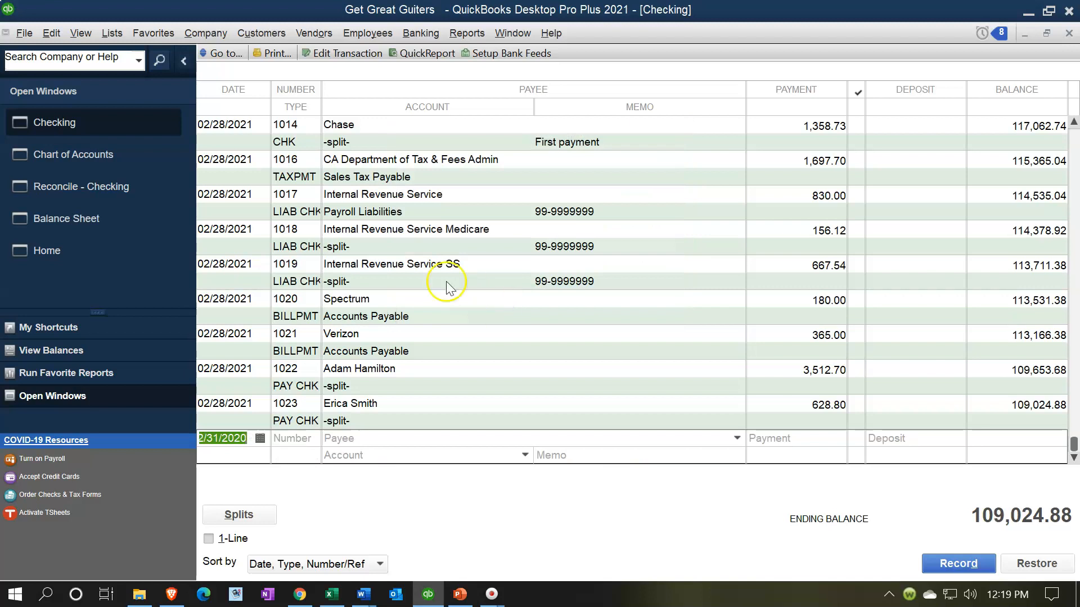
- Bring up the Checking reconciliation, then highlight the 1/1 and 1/6 withdrawals in yellow on the Excel bank statement
click(138, 192)
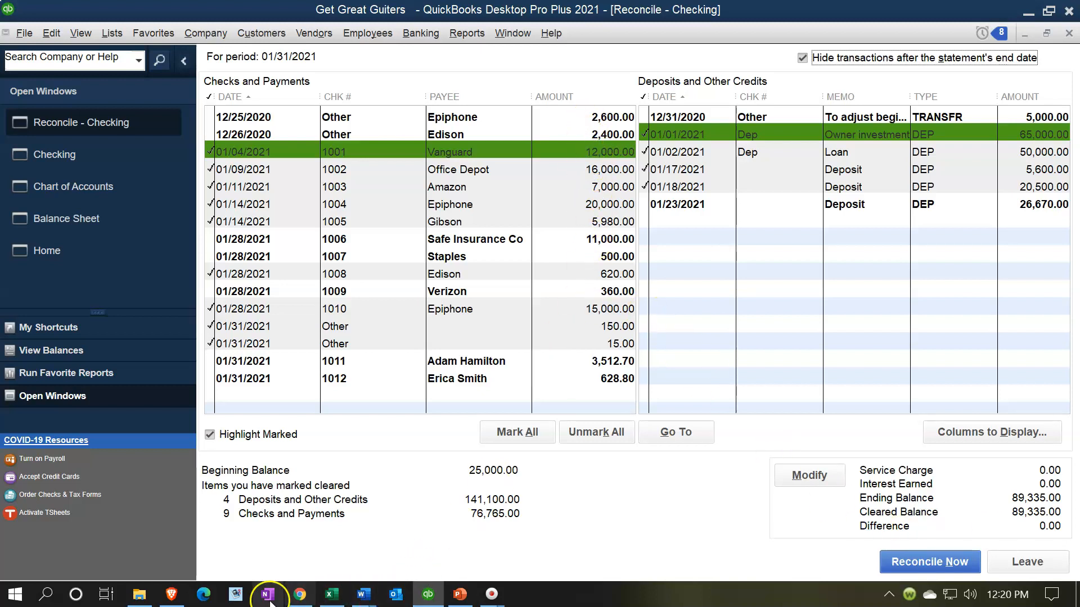
click(332, 594)
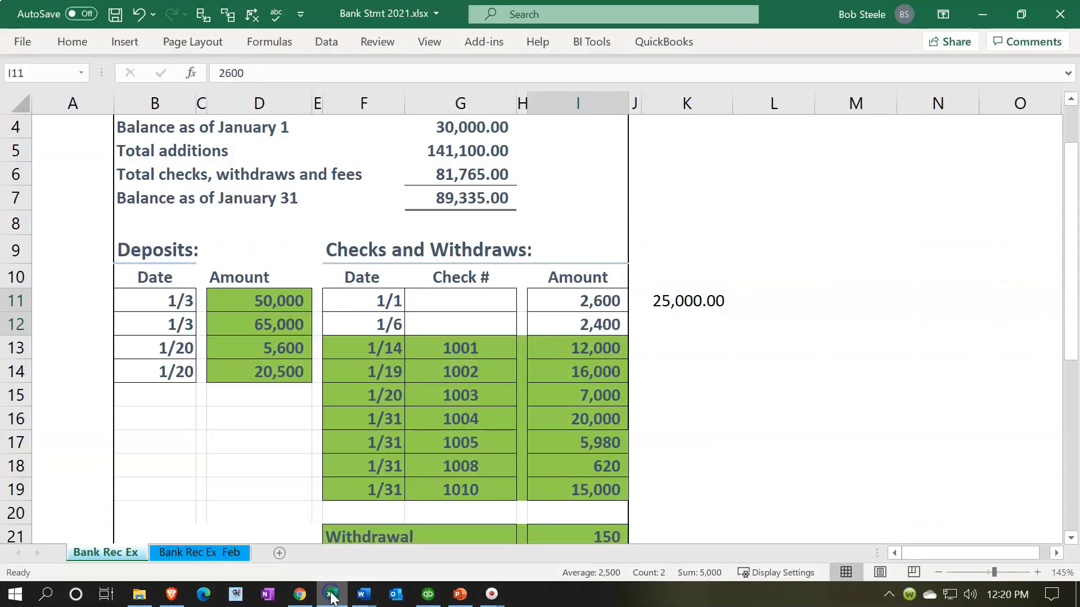
drag(394, 302, 557, 315)
right_click(557, 315)
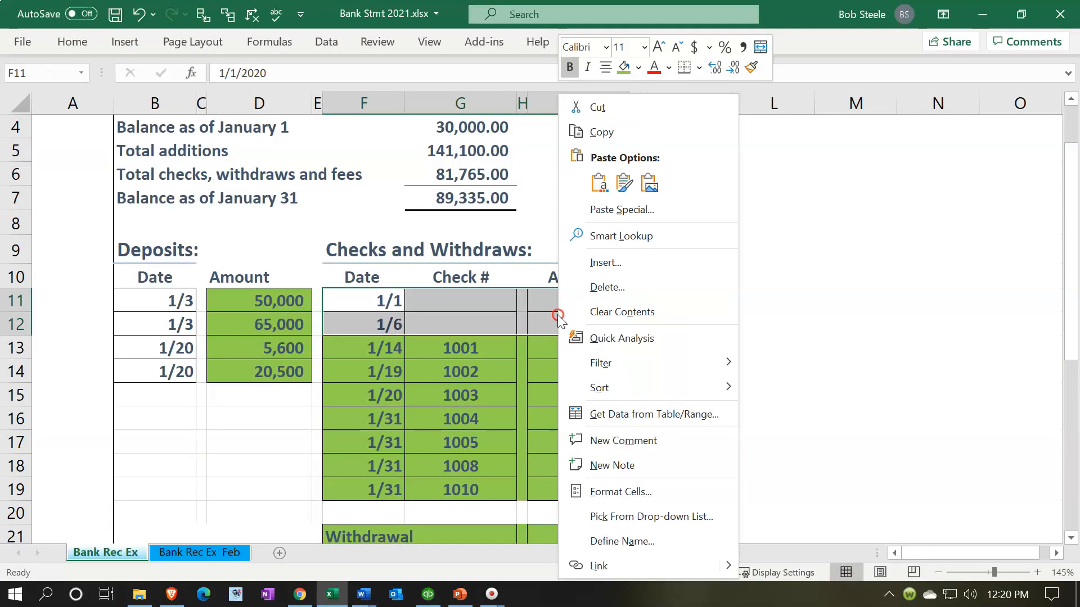
click(639, 68)
click(667, 225)
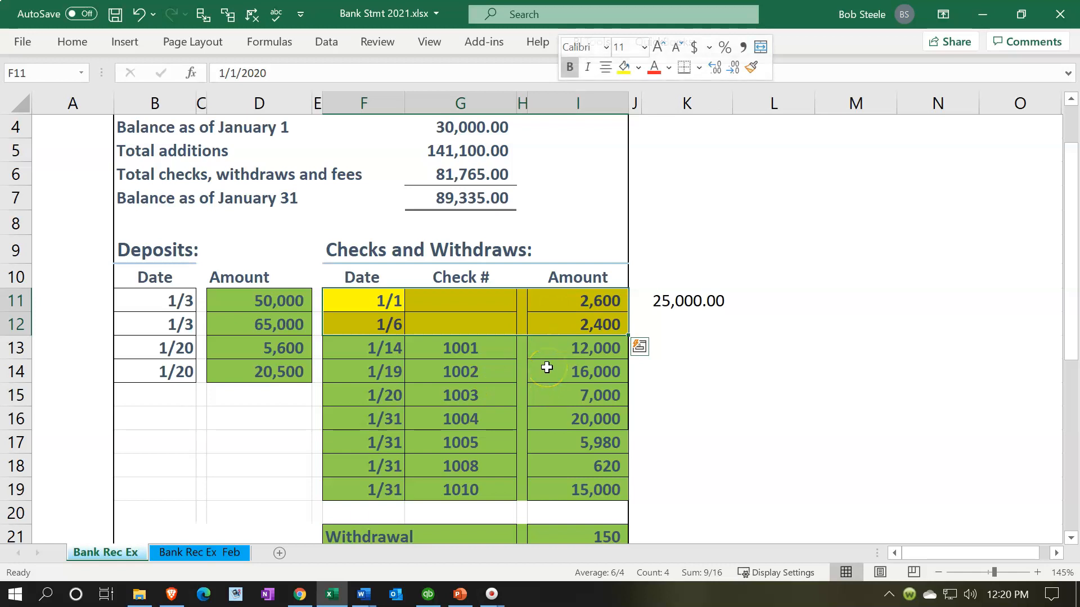
click(991, 24)
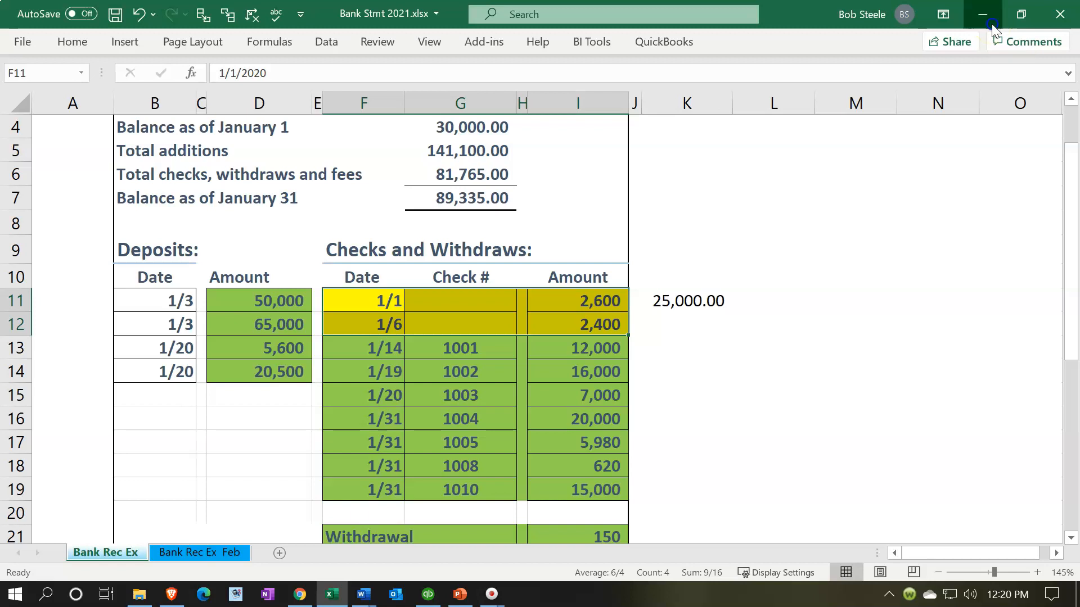
- Back in the QuickBooks reconciliation, mark the 2,600 Epiphone and 2,400 Edison payments and the 5,000 adjusting deposit as cleared
click(598, 116)
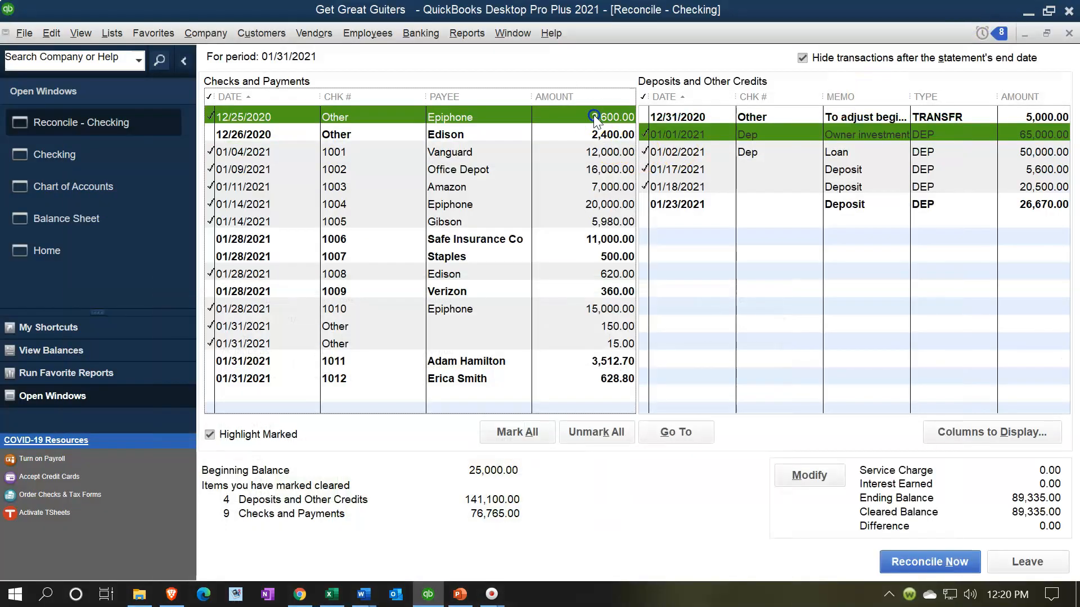
click(600, 135)
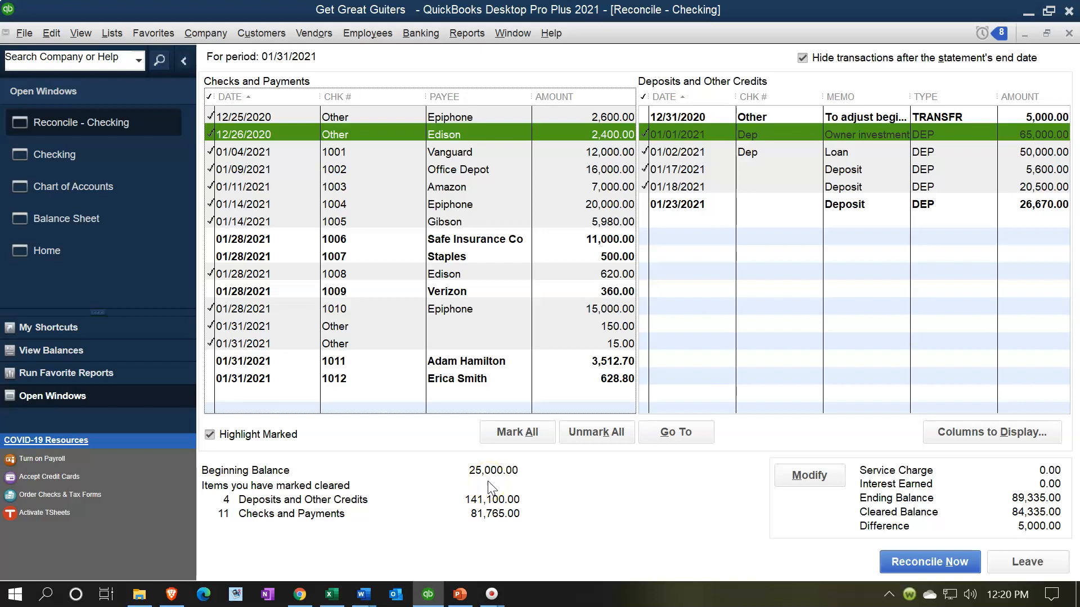
click(332, 594)
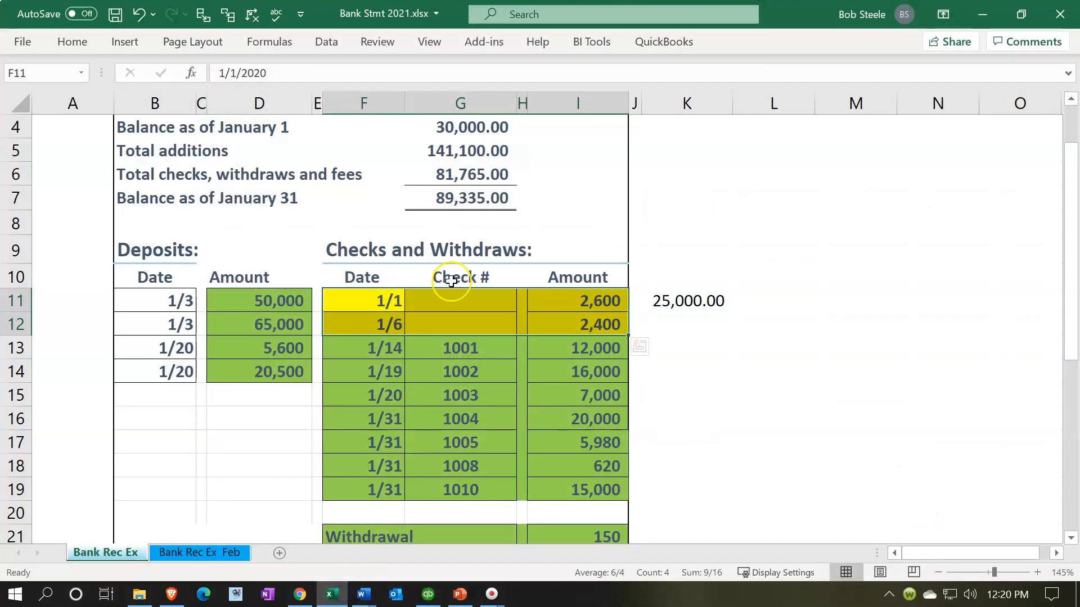
click(333, 594)
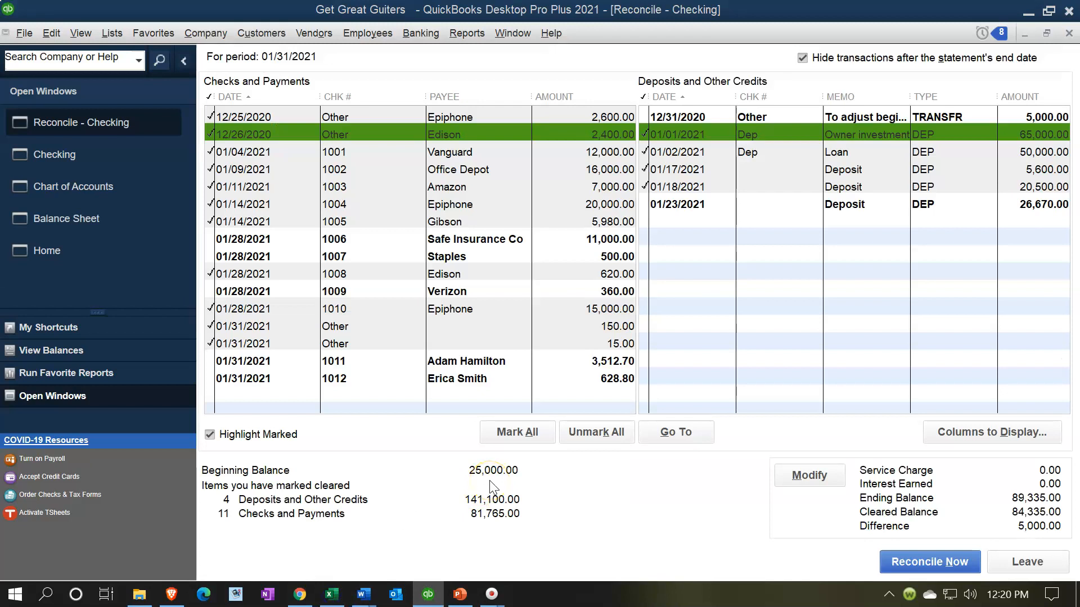
click(512, 453)
click(1020, 117)
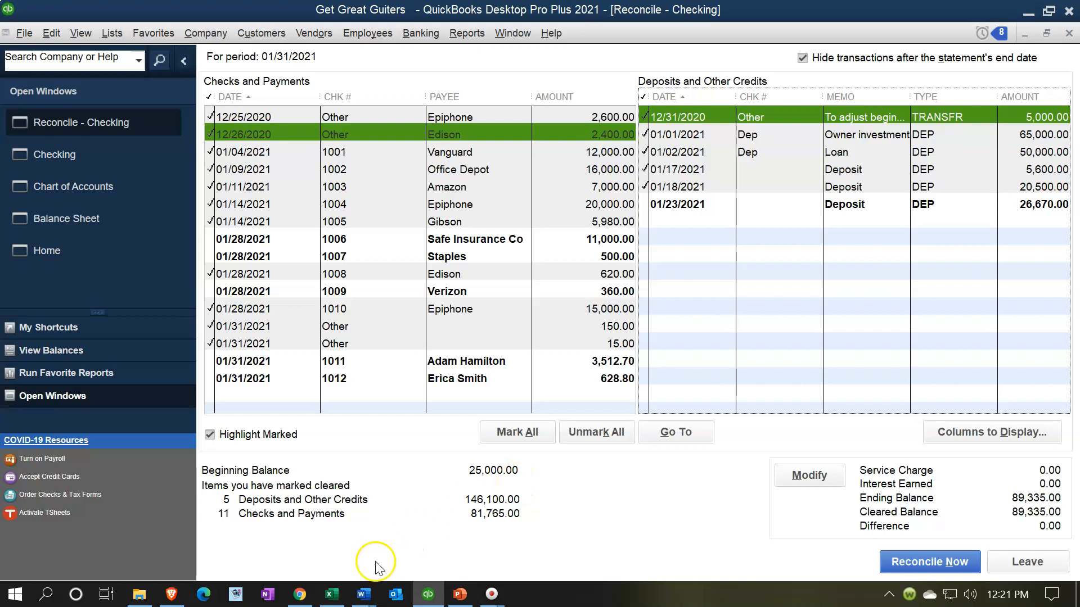
- Compare the January 1 balance on the Excel bank statement with the reconciliation's beginning balance and cleared totals in QuickBooks
click(332, 594)
scroll(396, 437, up, 1)
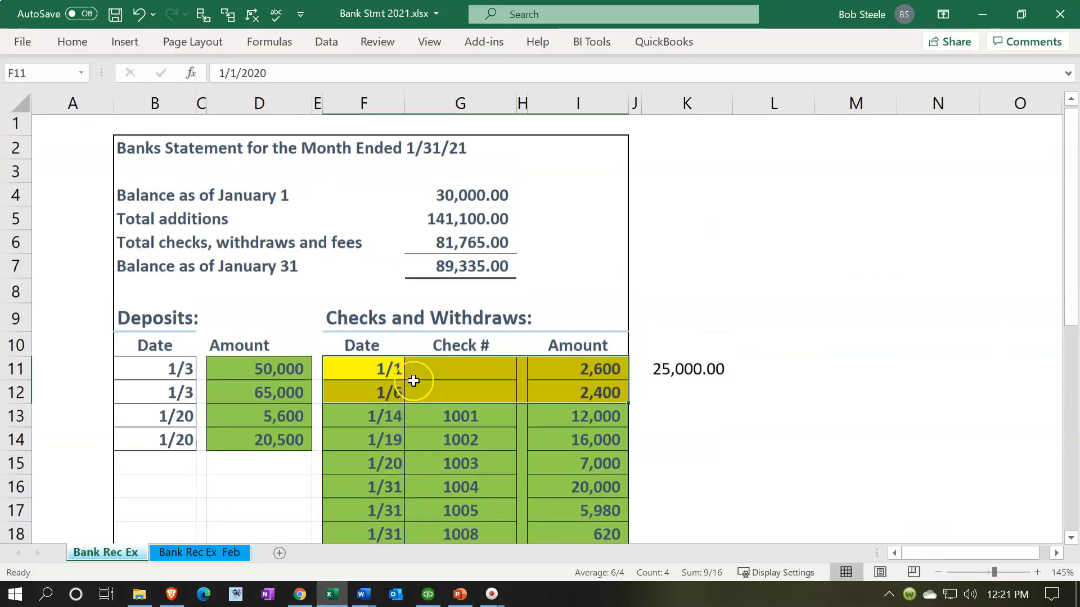
click(472, 199)
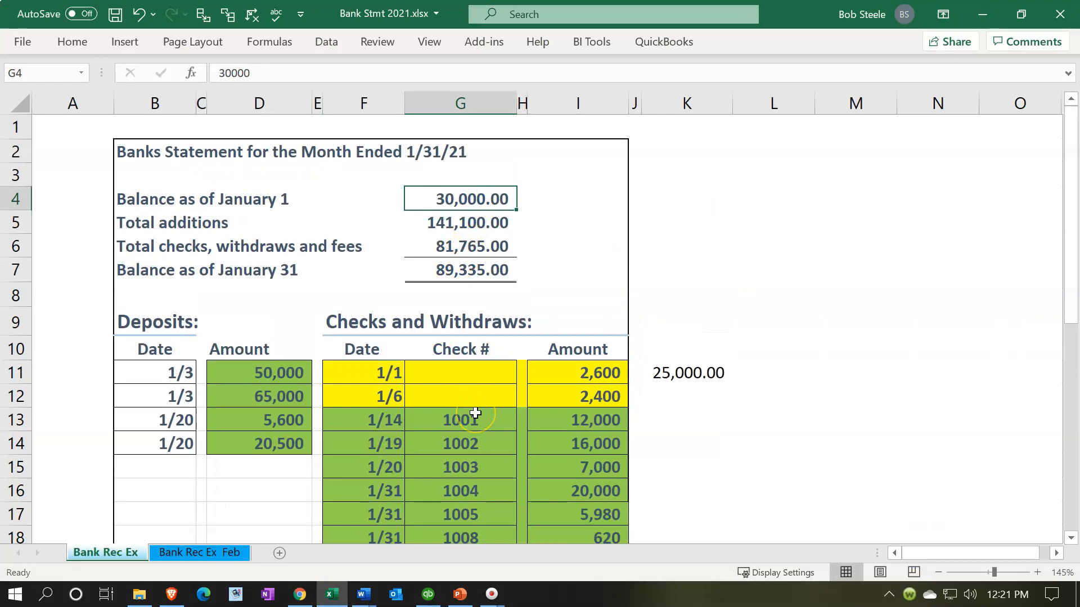
click(337, 596)
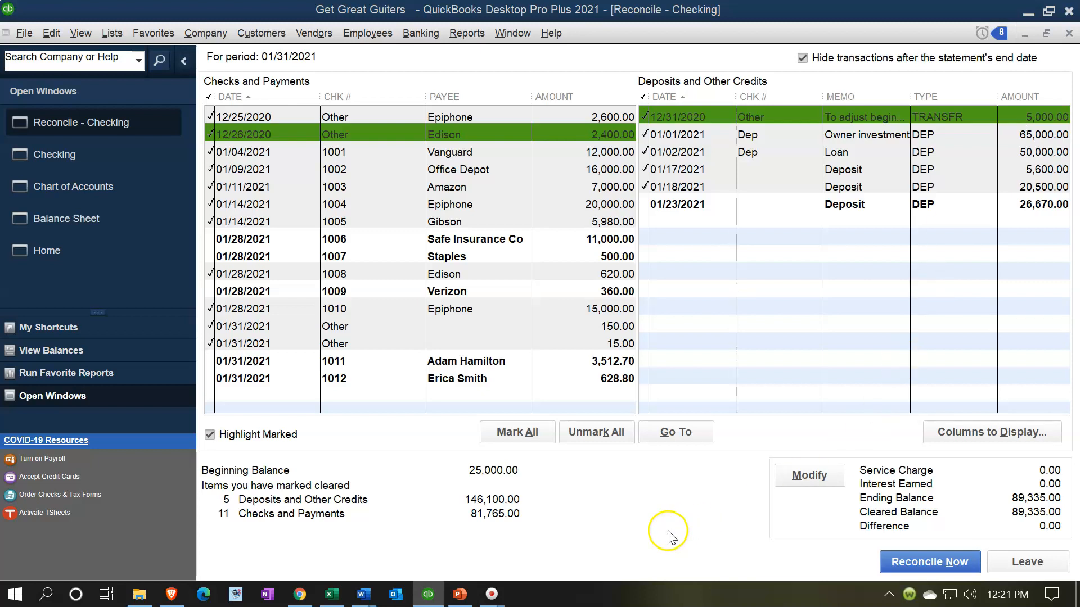
- Finalize the January Checking reconciliation and display both reports, viewing the Reconciliation Summary and then the Reconciliation Detail
click(897, 560)
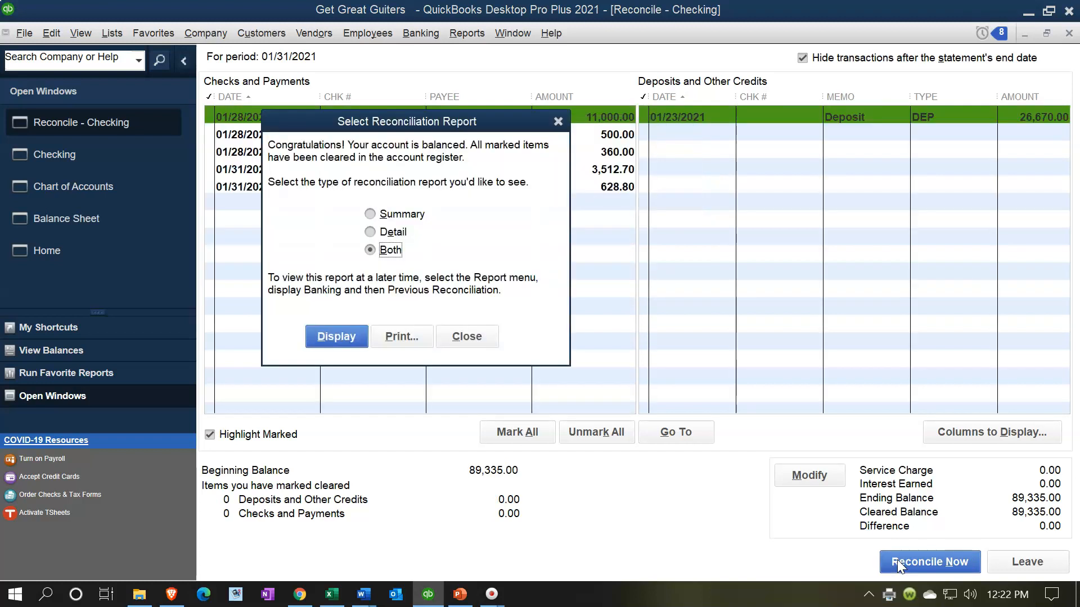
click(333, 339)
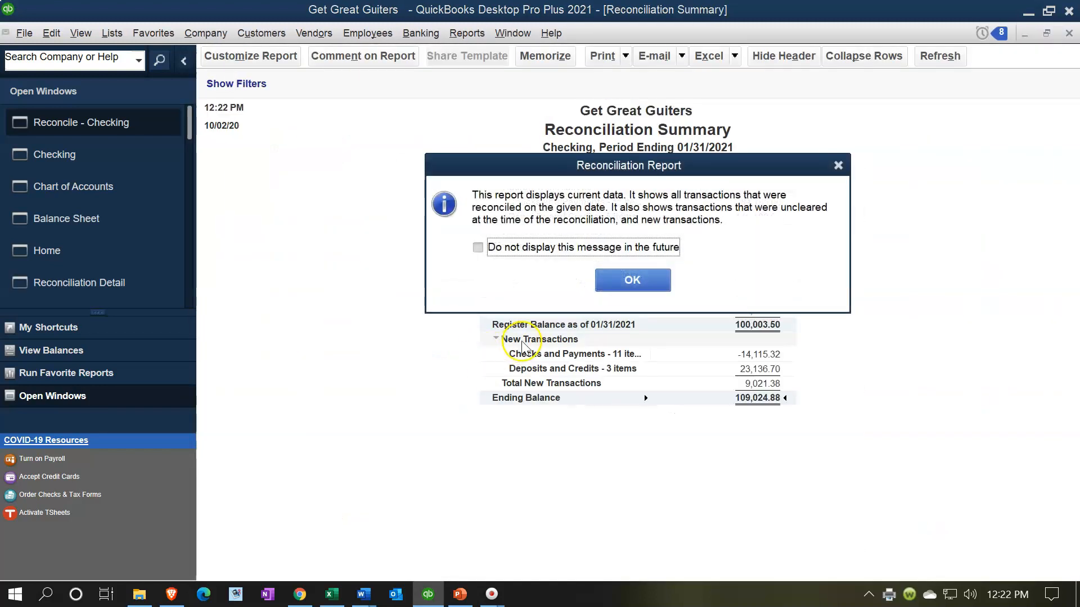
click(613, 284)
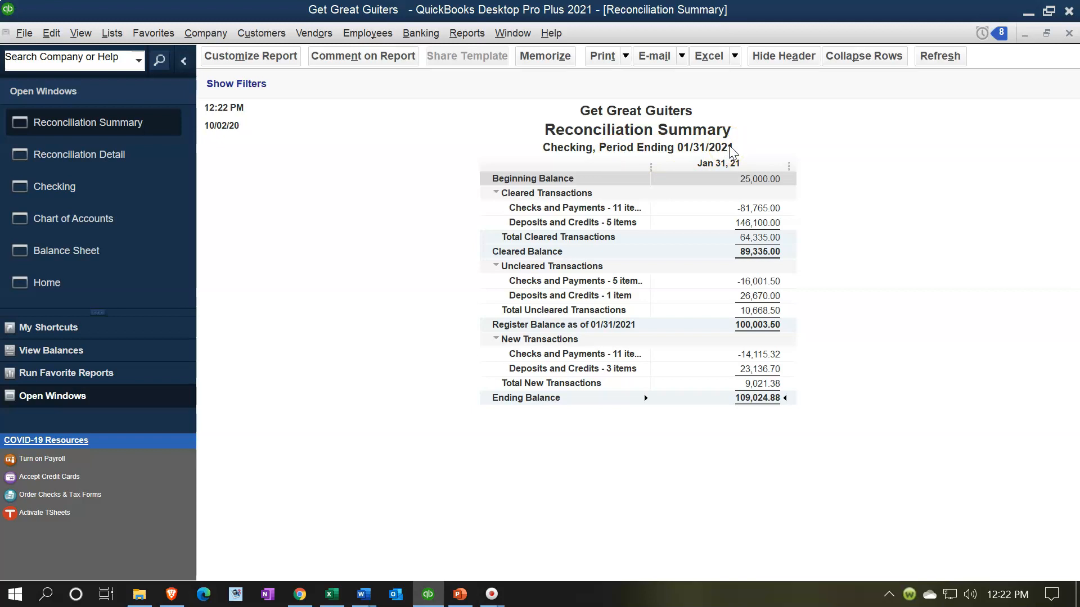
click(115, 160)
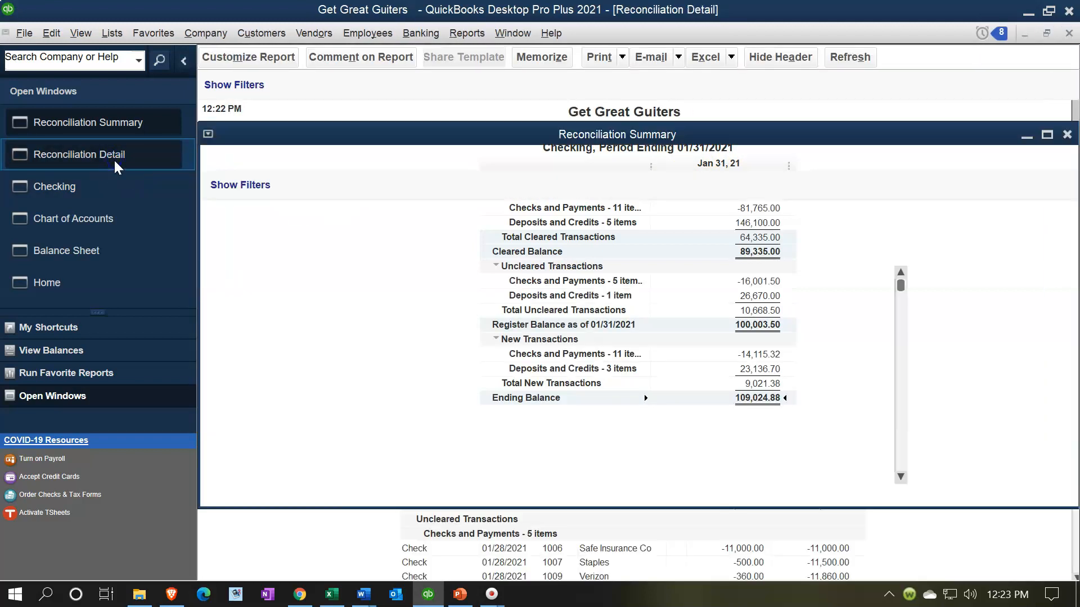